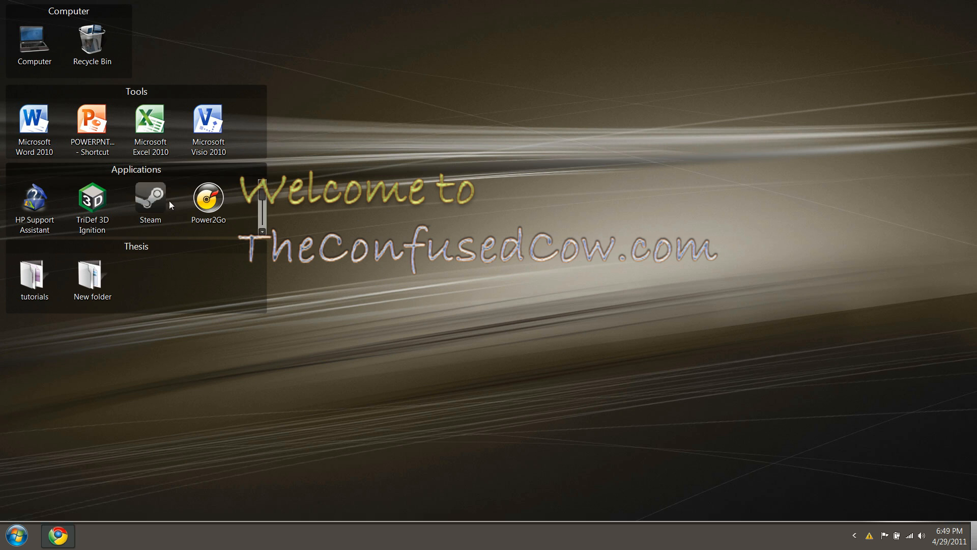
Open Microsoft Word and insert a table of figures in the Formal format in the blank document
double_click(43, 148)
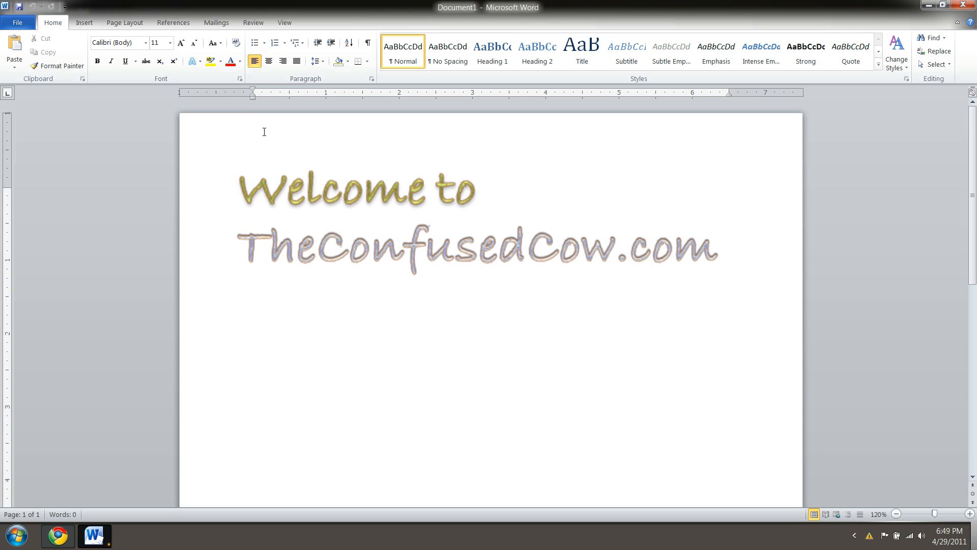
click(183, 26)
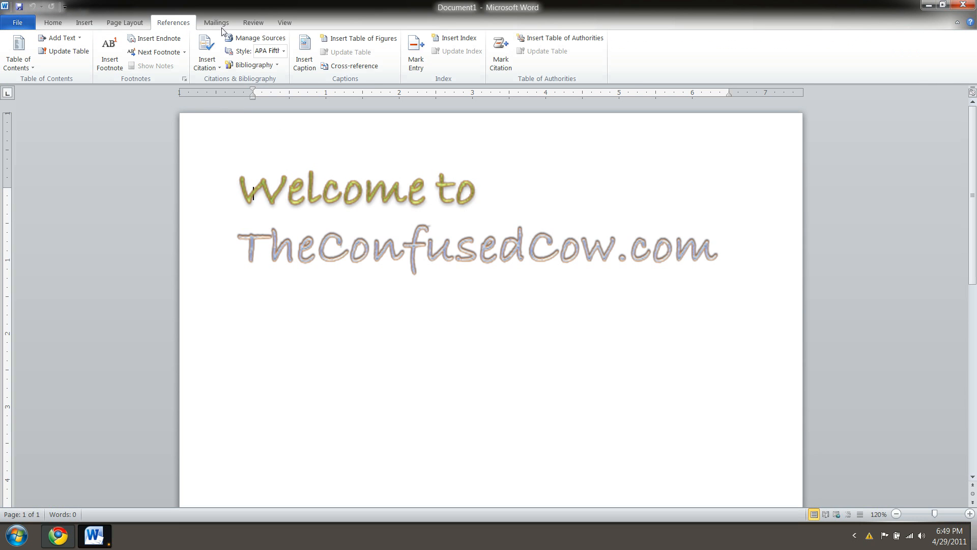
click(356, 44)
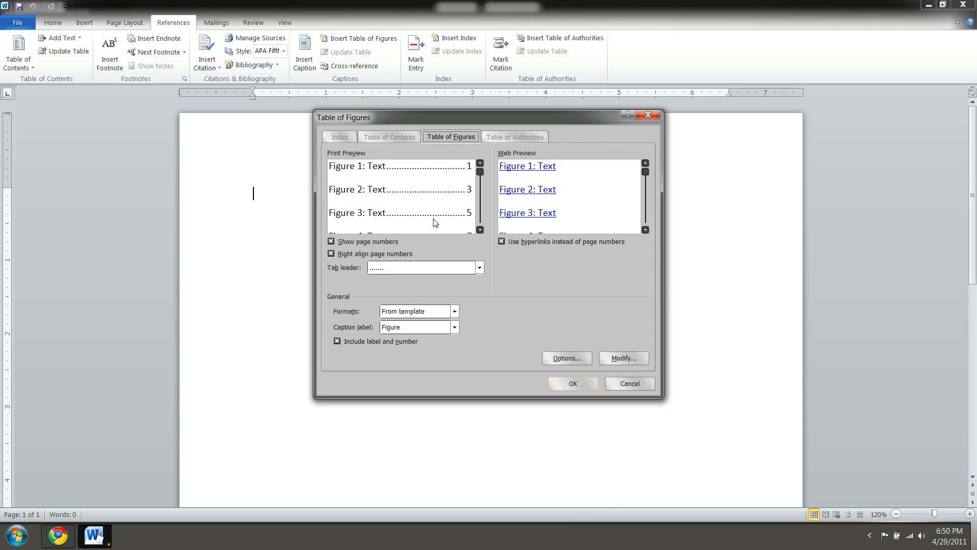
click(441, 315)
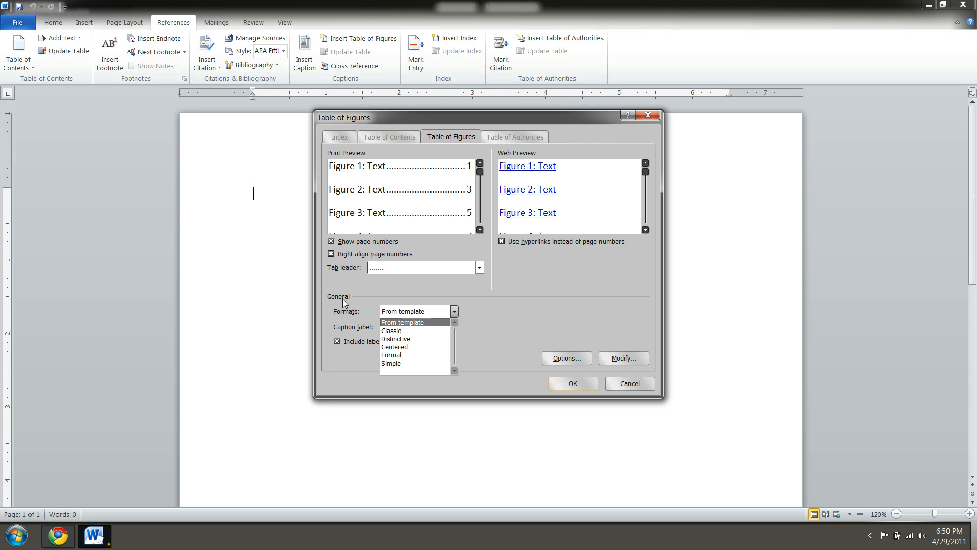
click(416, 356)
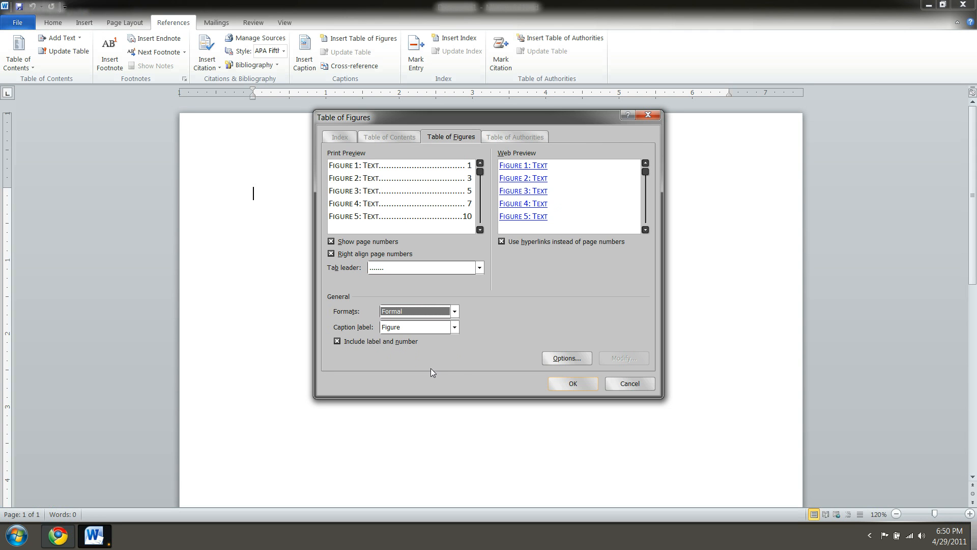
click(571, 384)
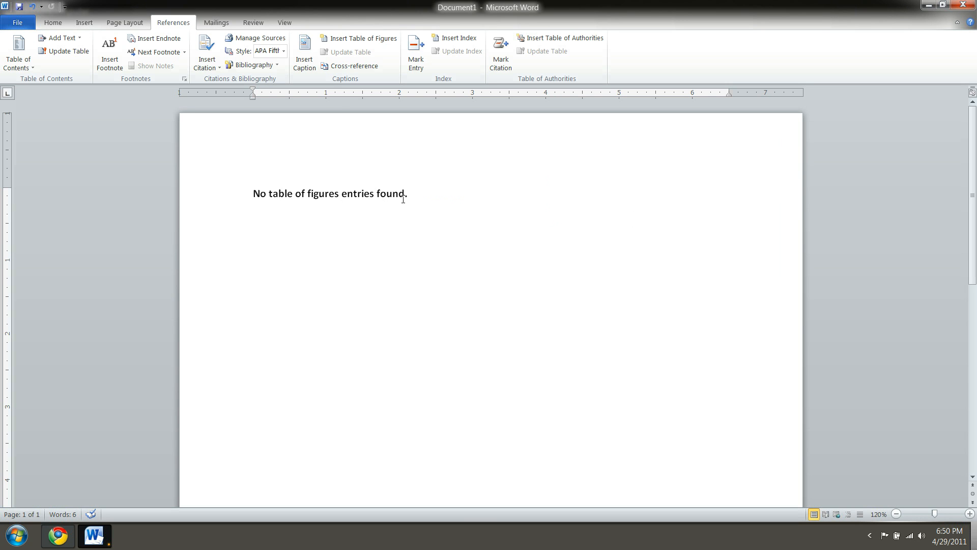
Insert the eye exam clip art a few lines below the table of figures
key(ctrl+z)
click(85, 22)
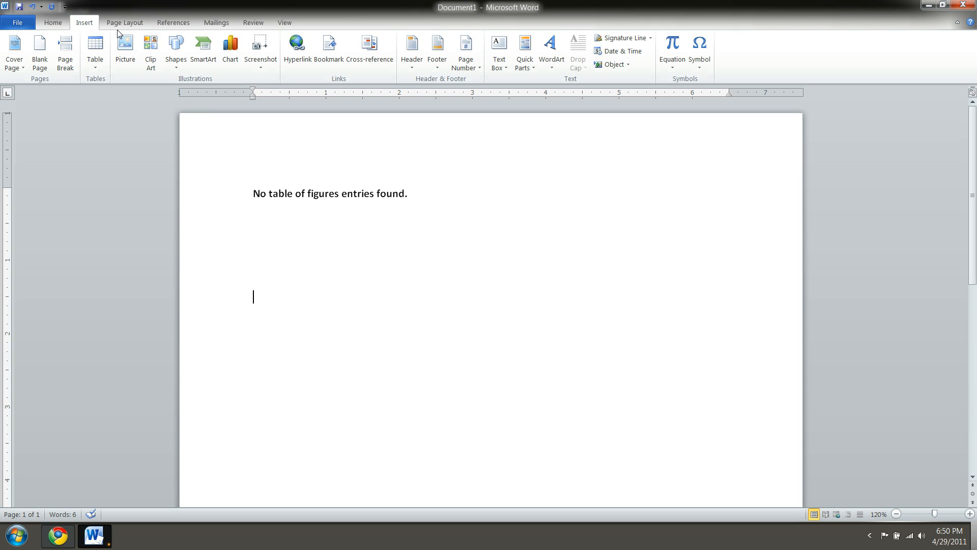
click(148, 50)
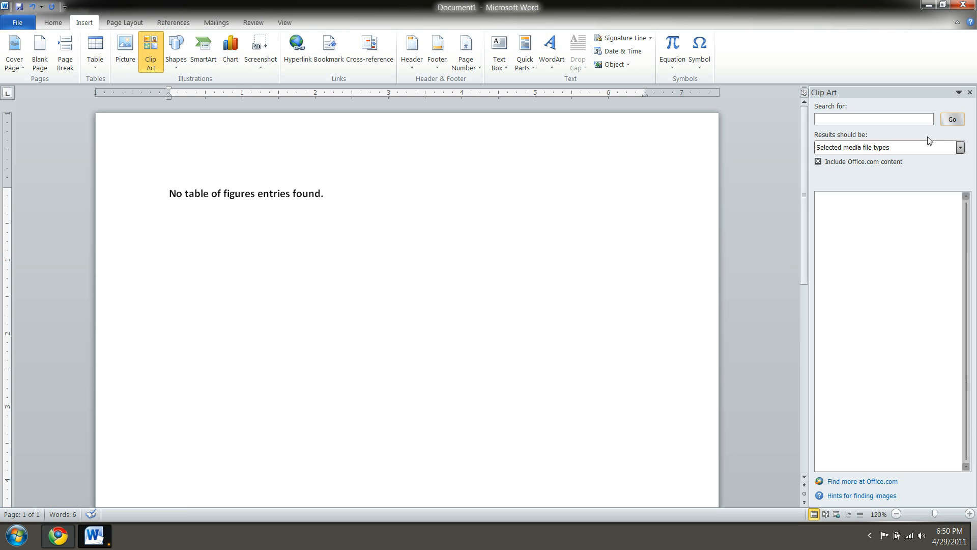
click(949, 124)
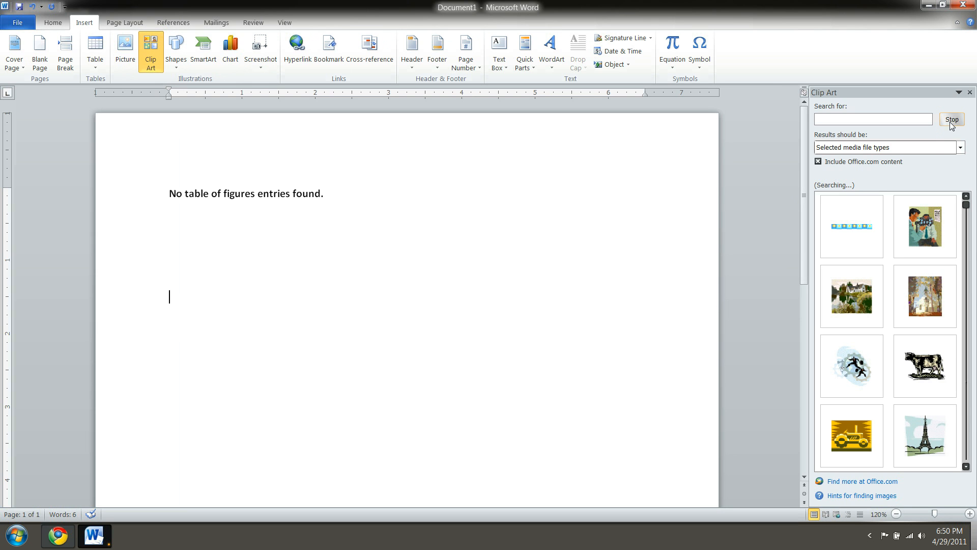
mouse_move(929, 234)
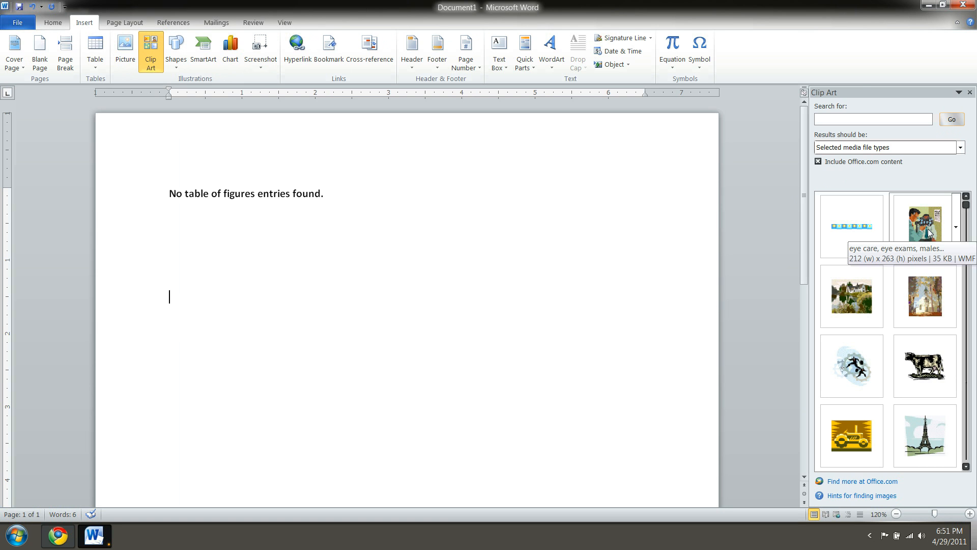
click(929, 234)
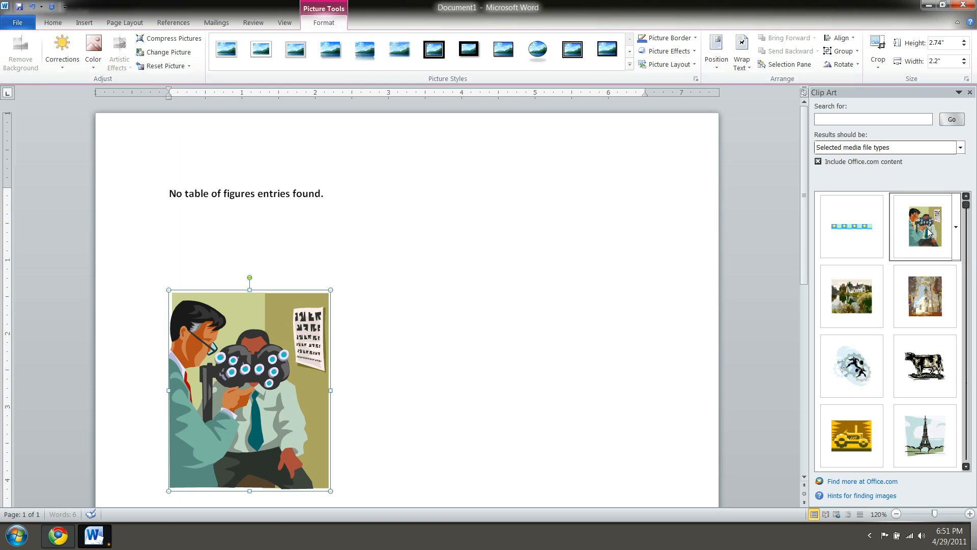
click(377, 420)
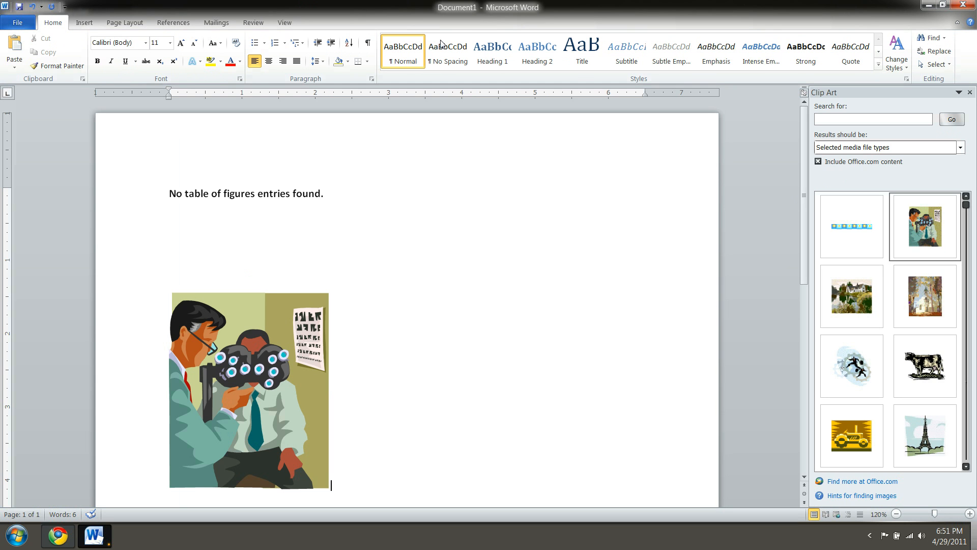
Try updating the table of figures field while the picture has no caption
click(237, 326)
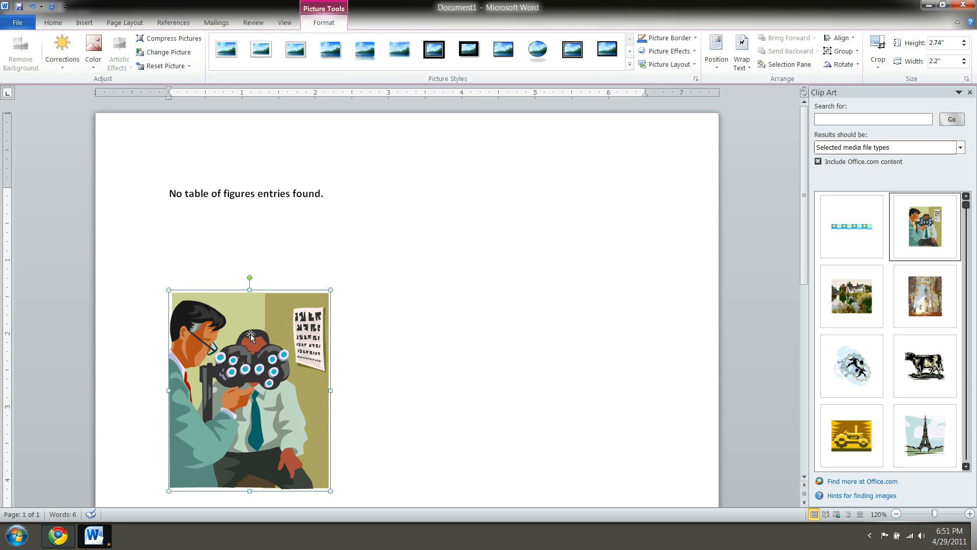
click(275, 194)
right_click(276, 194)
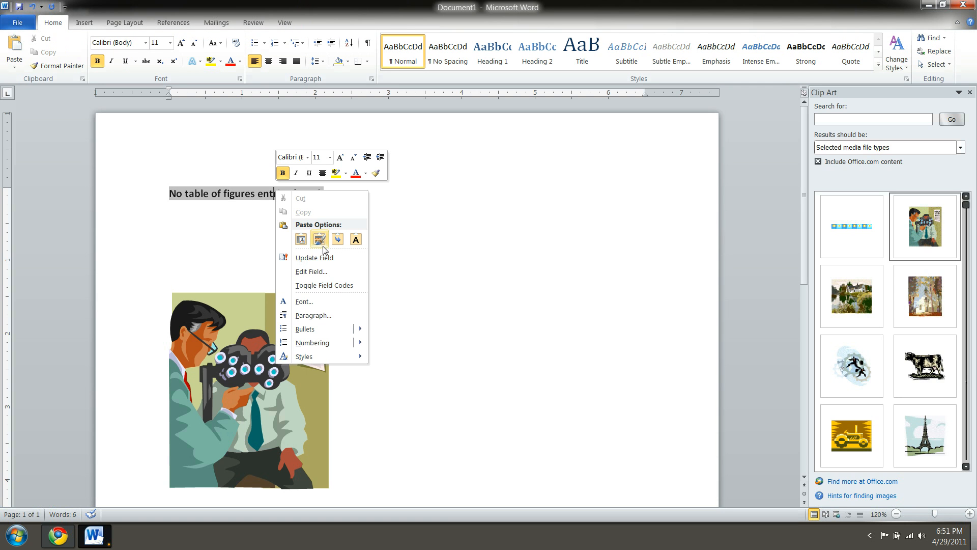
click(314, 257)
click(371, 304)
Add the caption "Figure 1: This is figure" below the eye exam picture, using the Figure label
click(292, 340)
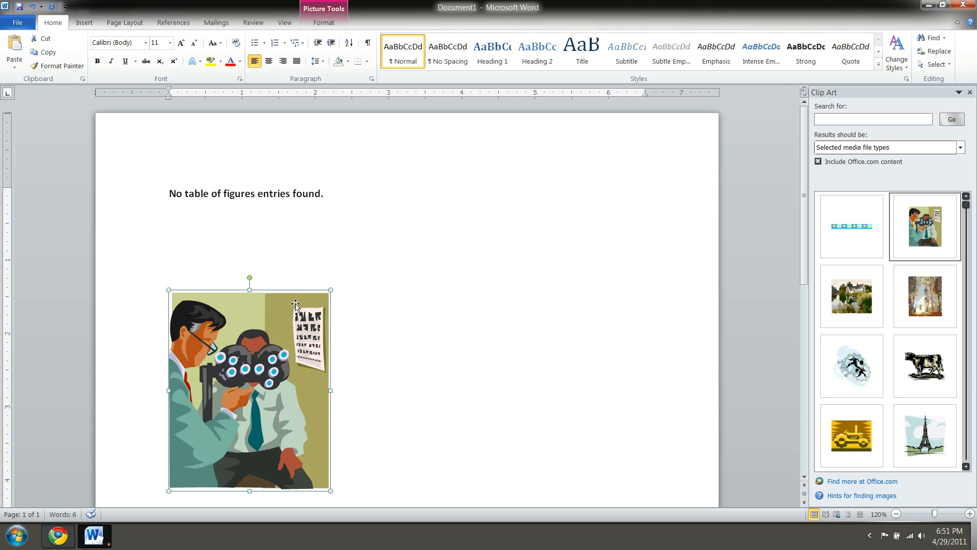
scroll(314, 262, down, 2)
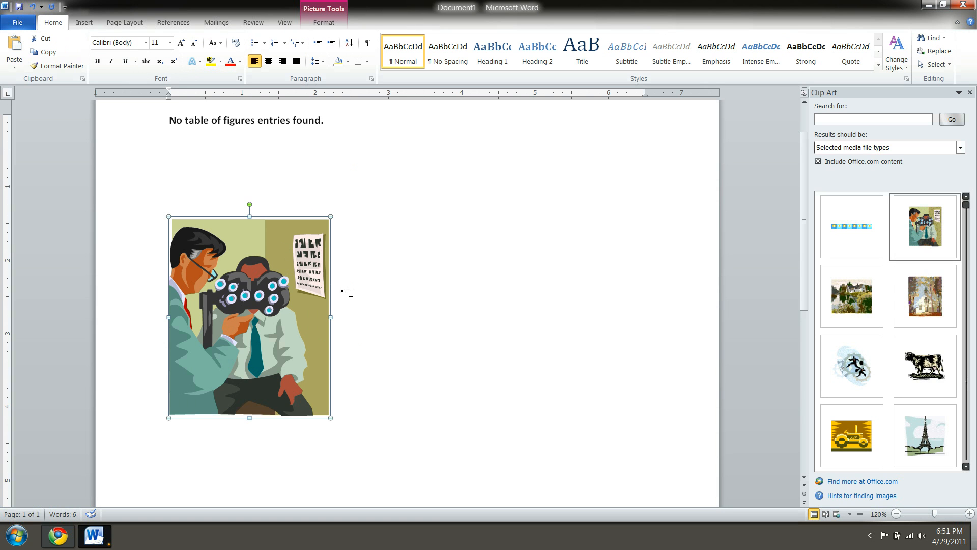
right_click(251, 270)
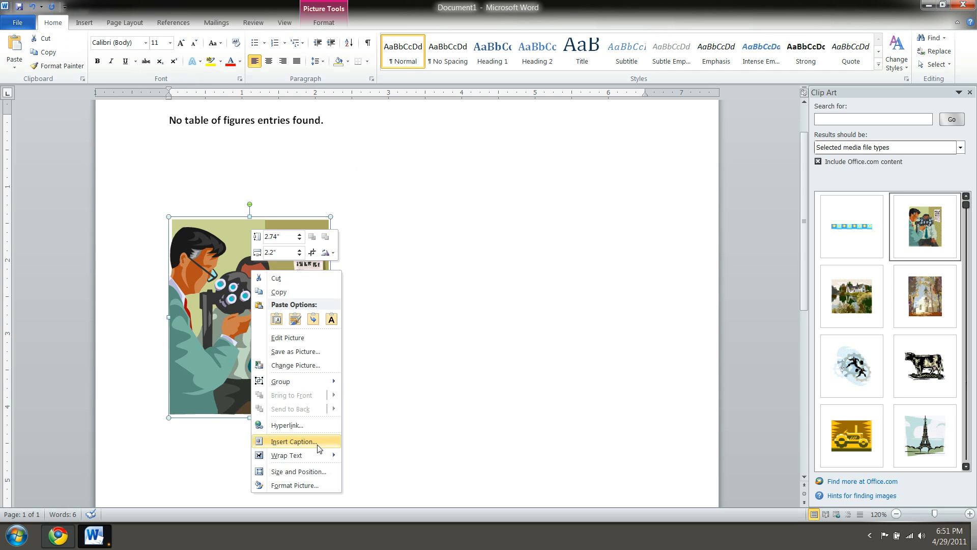
key(Escape)
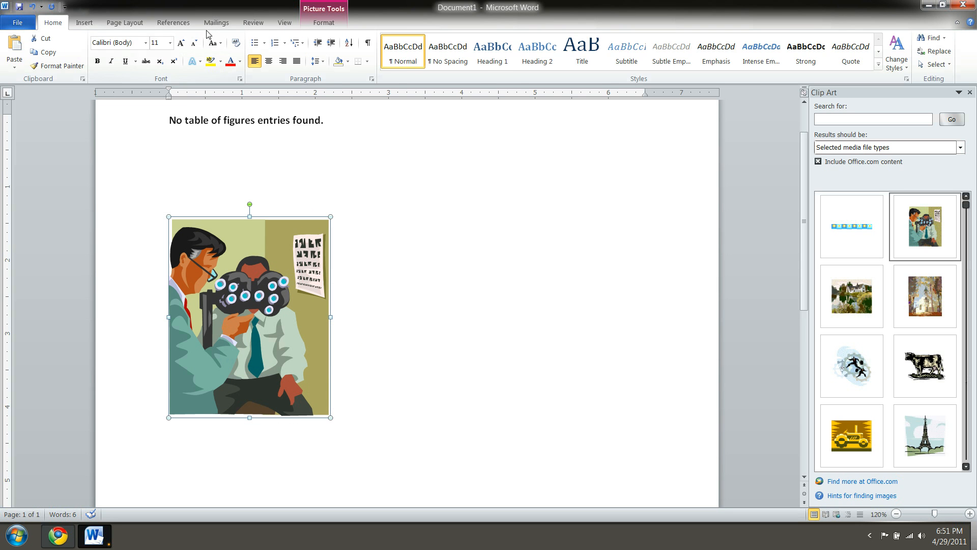
click(190, 24)
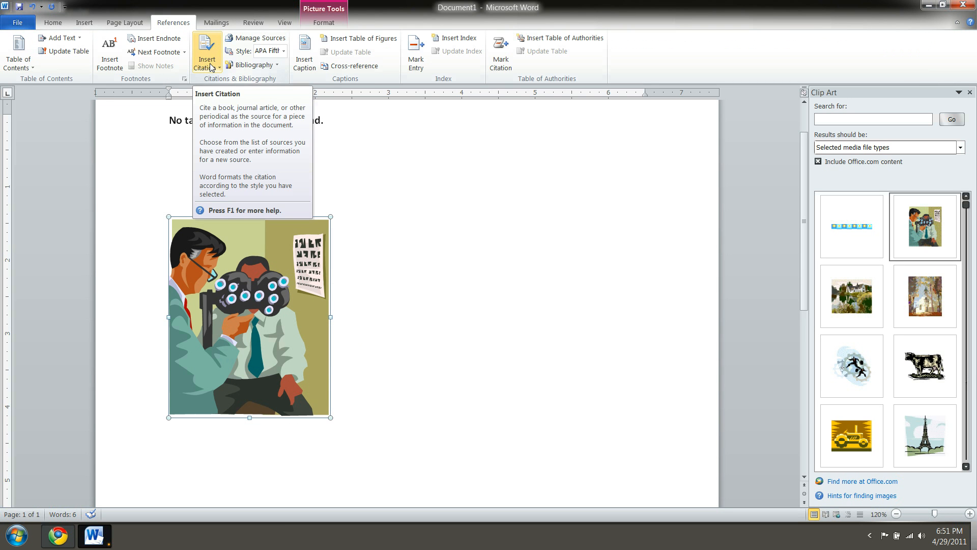
click(311, 56)
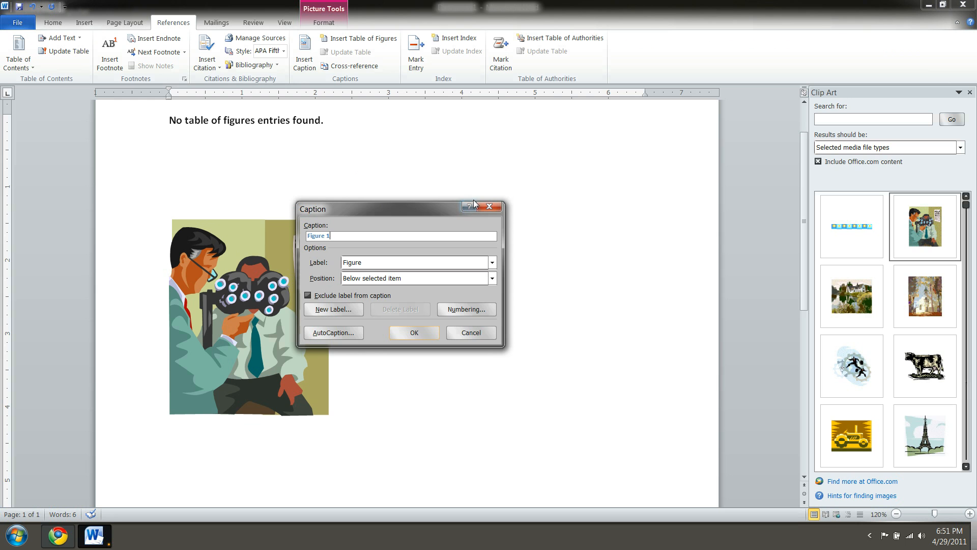
drag(416, 208, 517, 225)
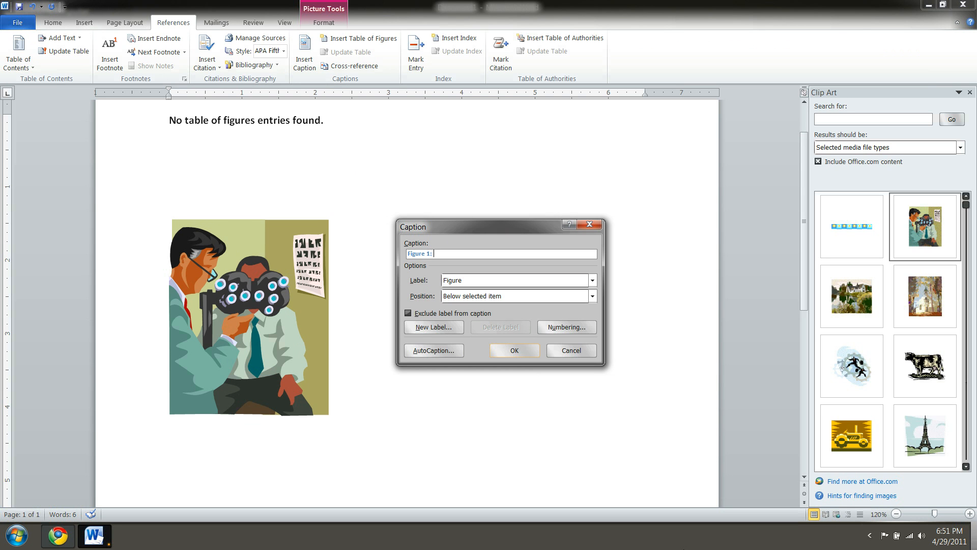
text(This is figure)
click(513, 352)
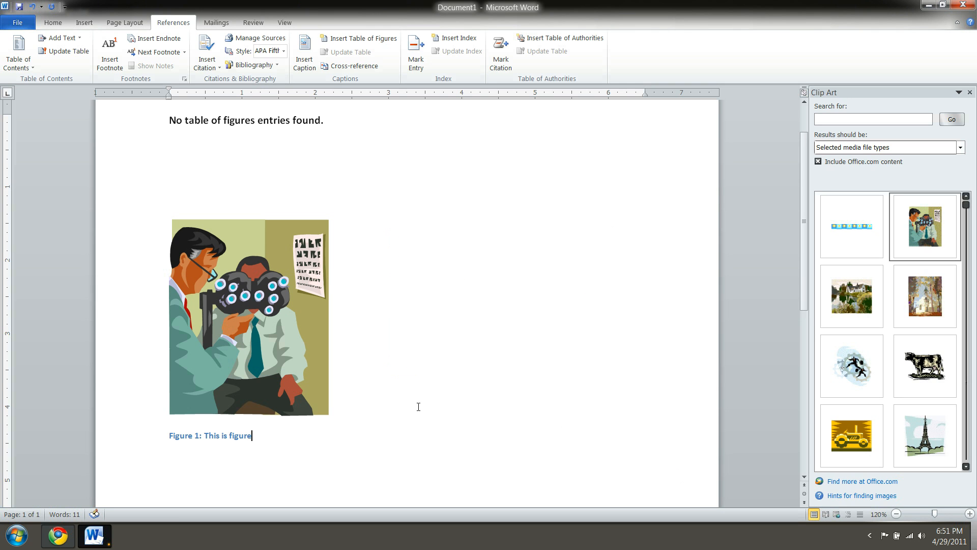
click(224, 305)
click(198, 437)
drag(223, 435, 249, 436)
click(210, 437)
click(252, 436)
Update the table of figures field so that it lists the captioned picture
click(282, 121)
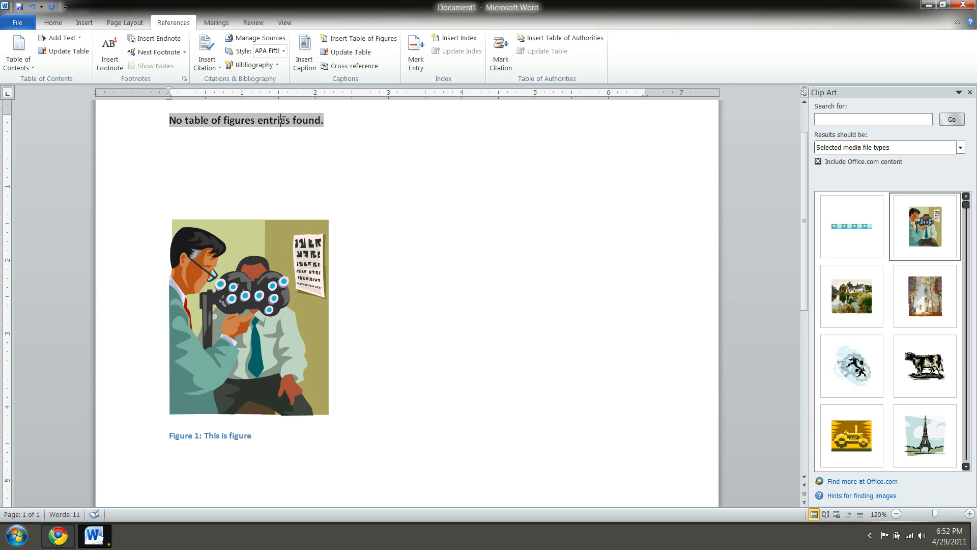
right_click(284, 116)
click(344, 184)
drag(204, 119, 253, 122)
drag(182, 117, 212, 120)
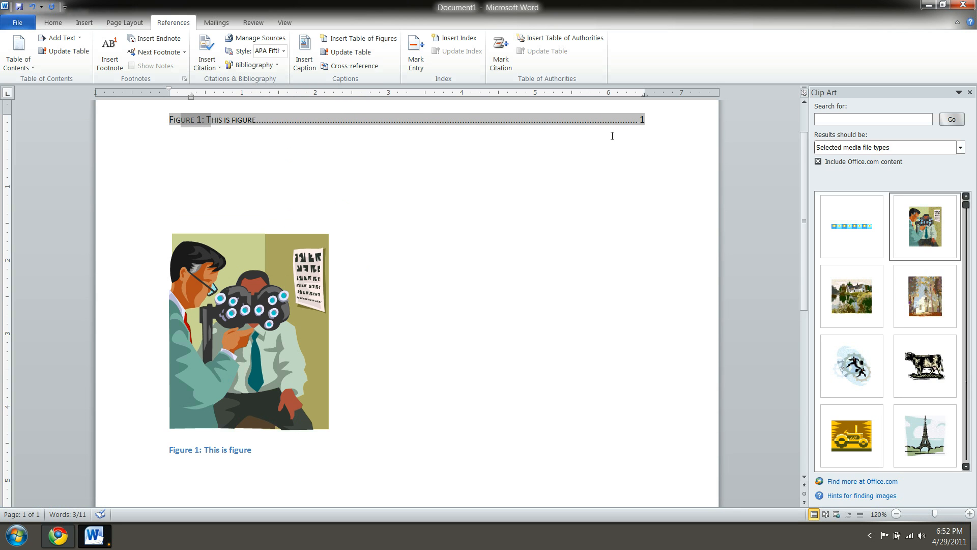
Insert about twenty blank lines above the picture to push it onto the second page
click(277, 224)
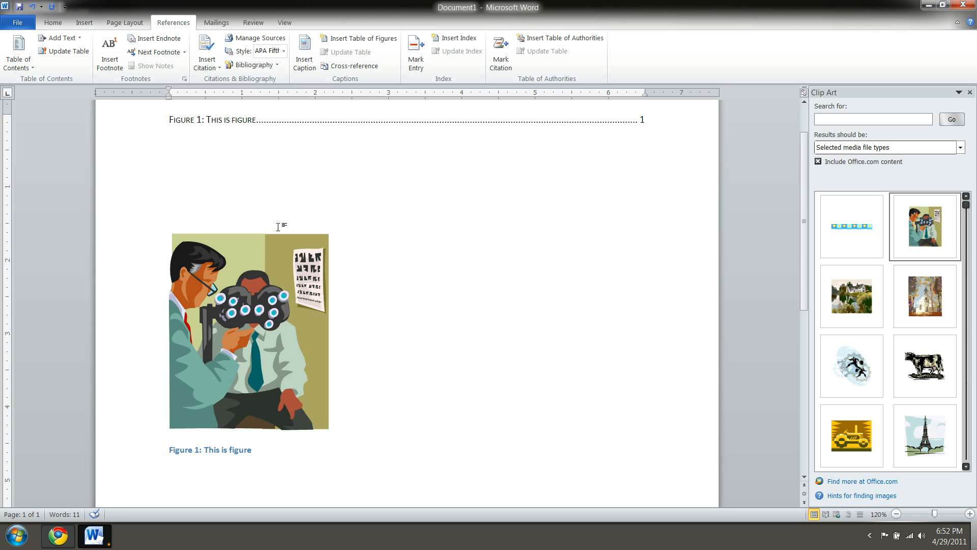
key(Return)
key(Return)
key(Return)
key(Return)
key(Return)
key(Return)
key(Return)
key(Return)
key(Return)
key(Return)
key(Return)
key(Return)
key(Return)
key(Return)
key(Return)
key(Return)
key(Return)
key(Return)
key(Return)
key(Return)
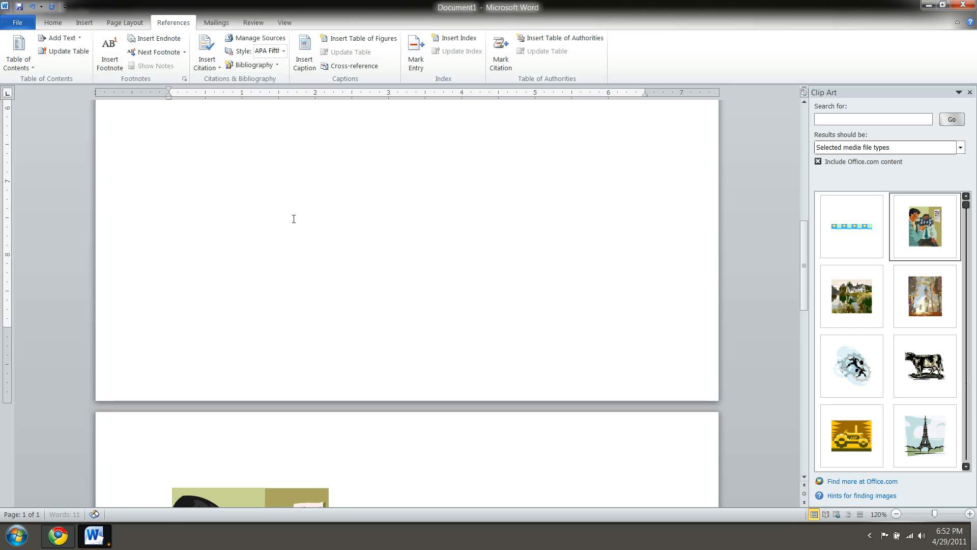
Update the entire table of figures to reflect the picture's new page
key(ctrl+Home)
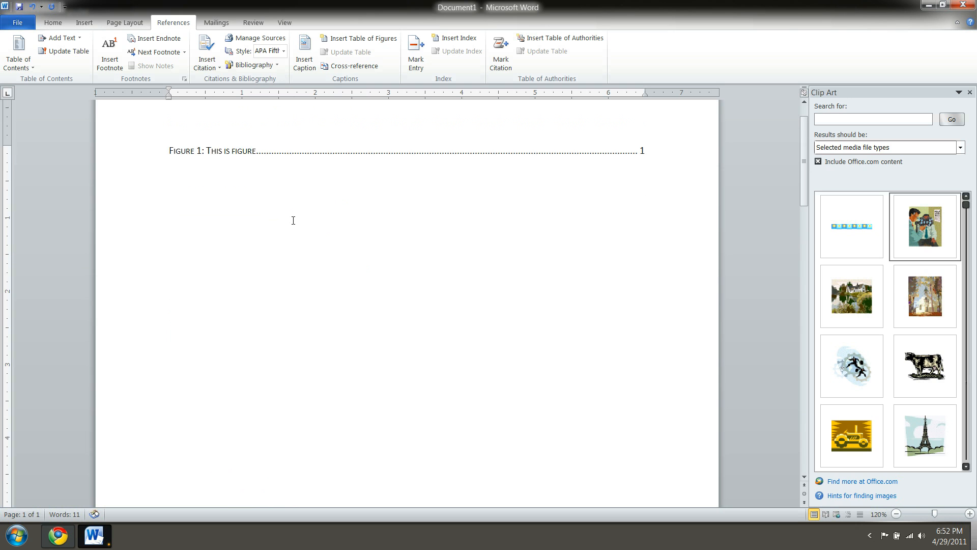
click(249, 194)
right_click(249, 194)
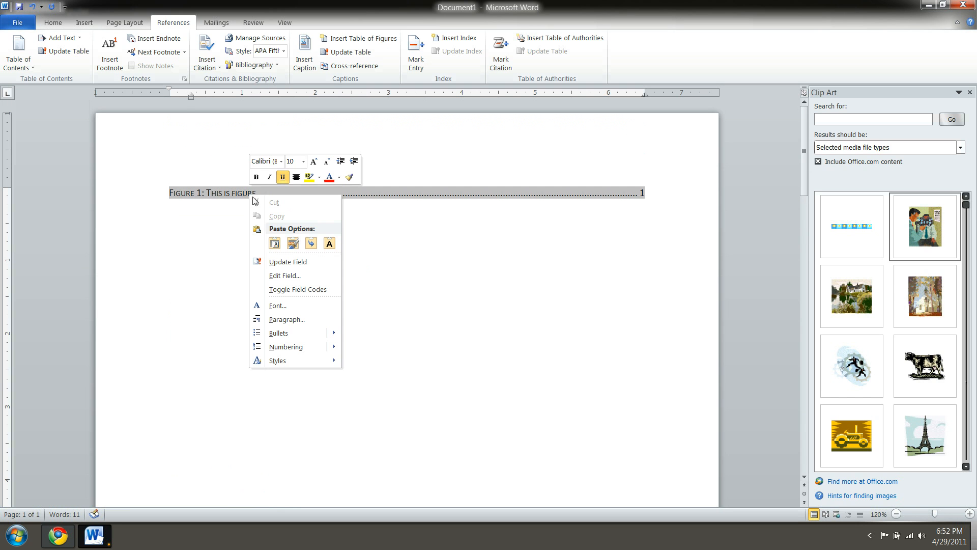
click(305, 263)
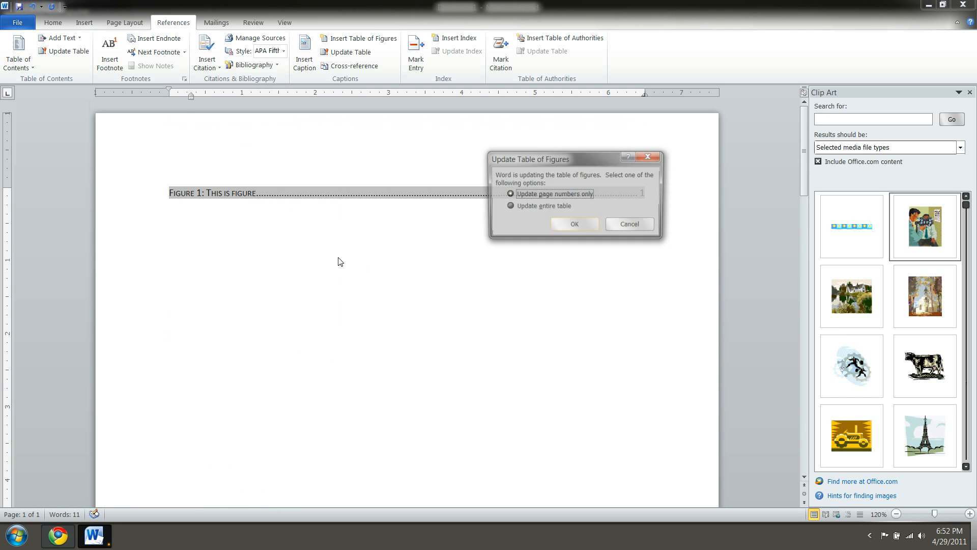
click(542, 209)
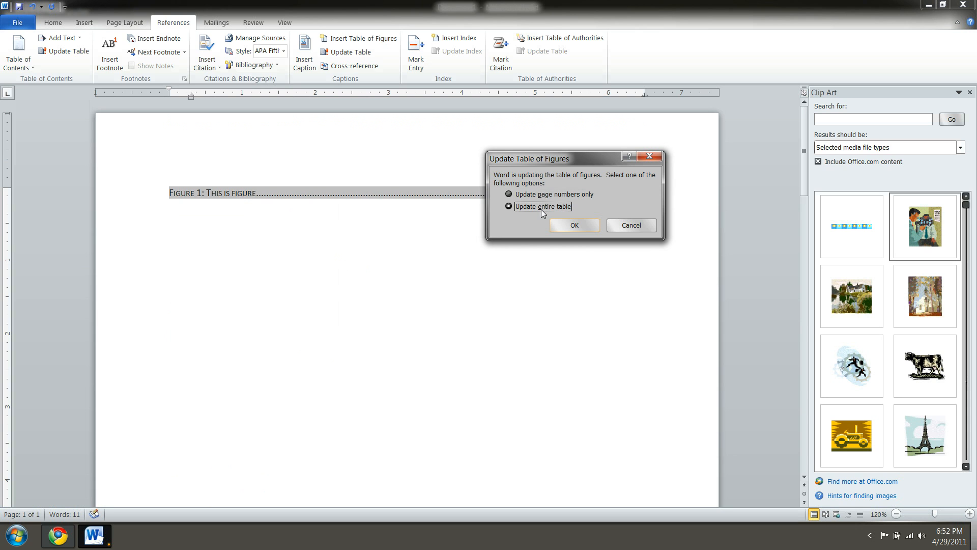
click(565, 230)
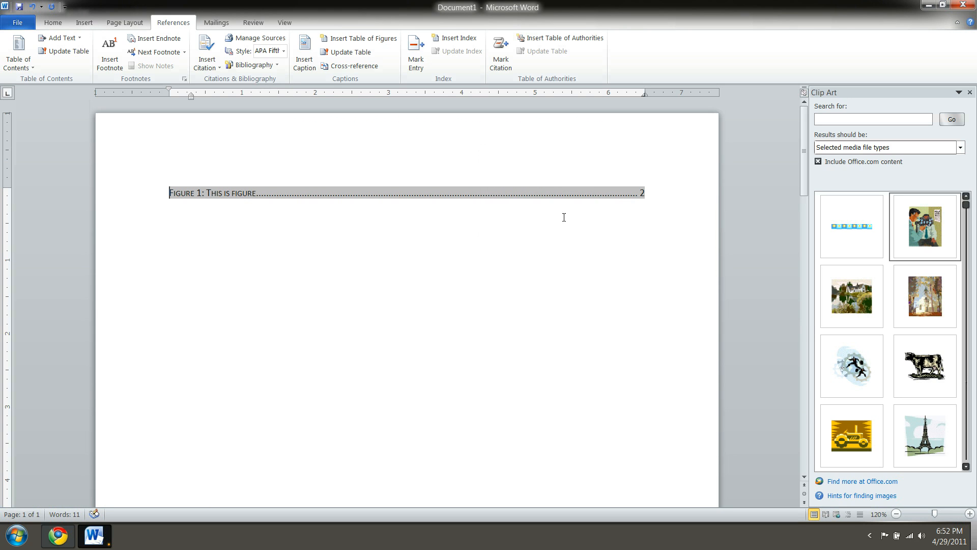
click(632, 206)
click(322, 318)
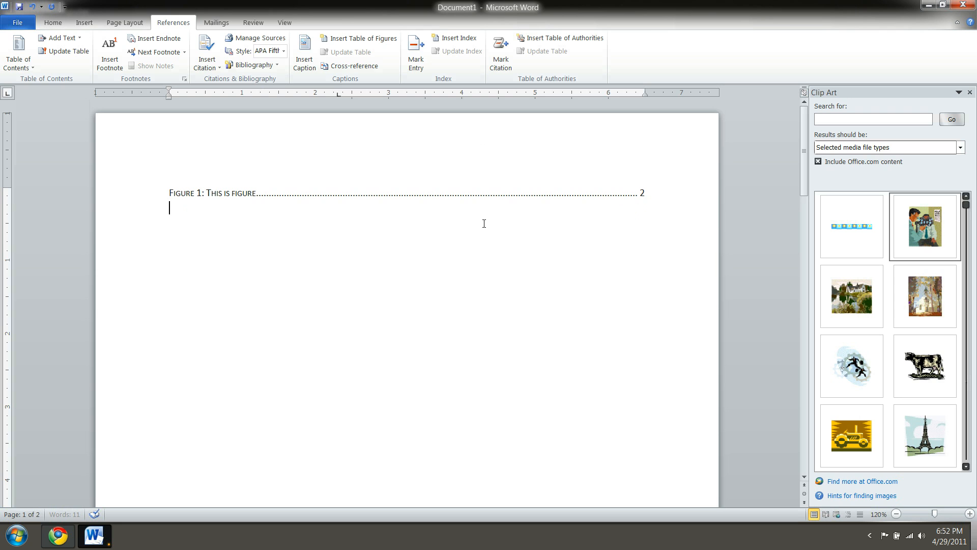
Insert a second table of figures a few lines below the first one, using the Equation caption label
click(468, 281)
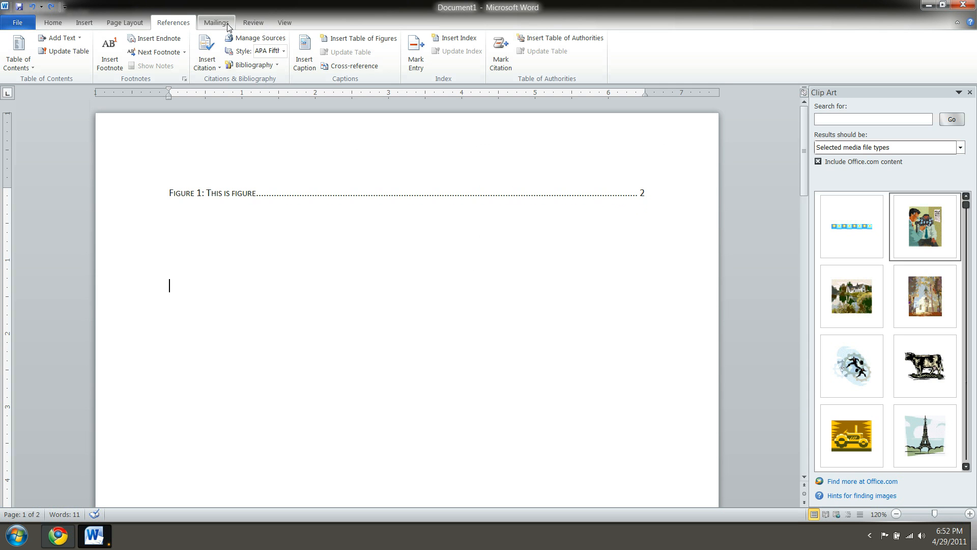
click(336, 45)
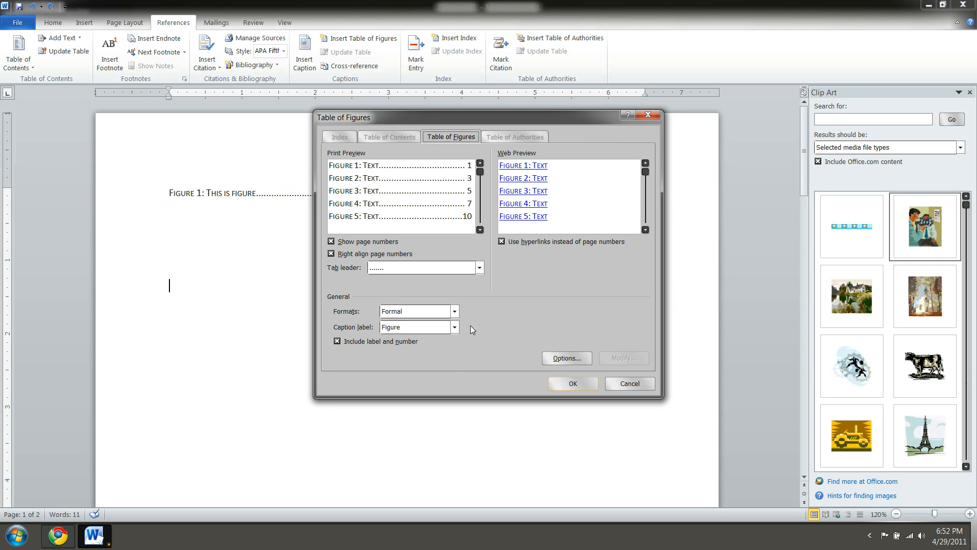
click(452, 330)
click(447, 347)
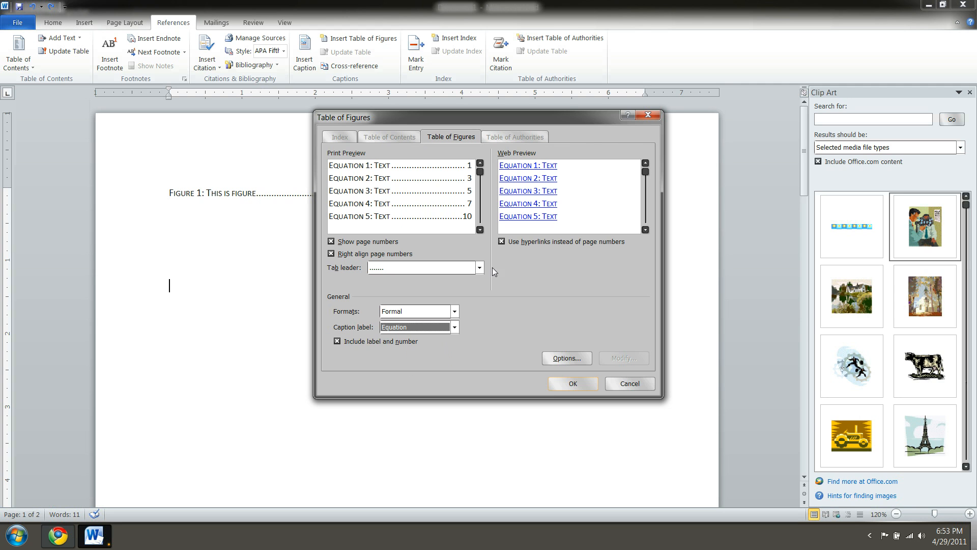
click(572, 383)
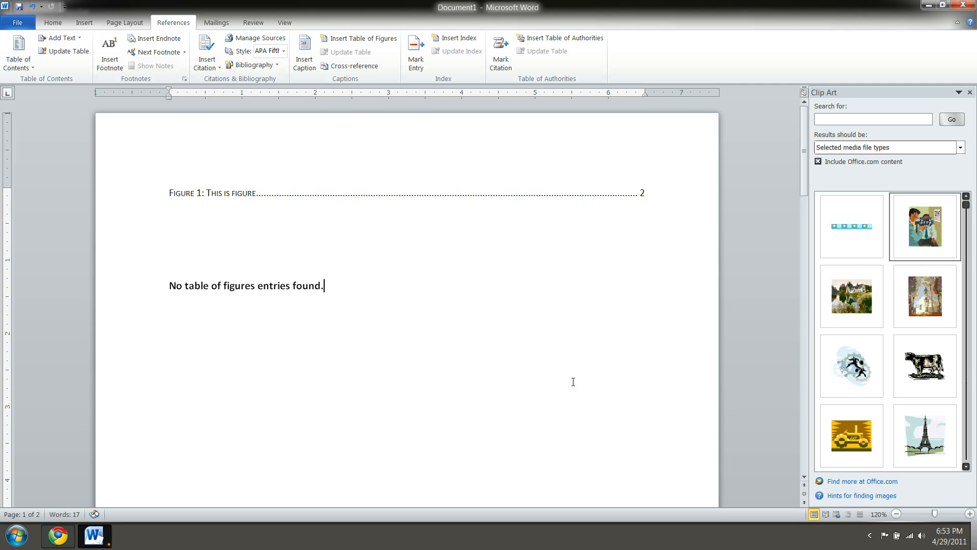
Add three blank lines below the newly inserted equation table
click(215, 285)
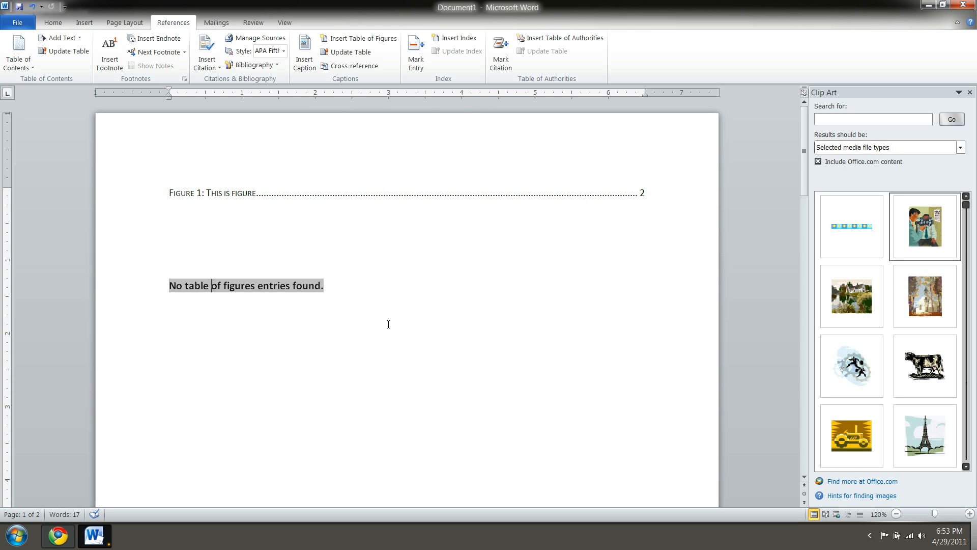
click(393, 285)
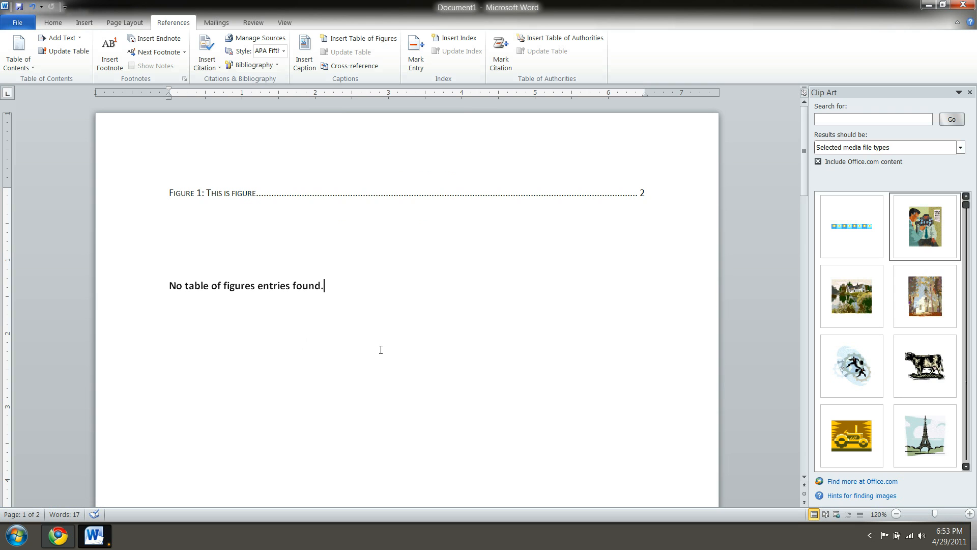
key(Return)
key(Return)
key(Return)
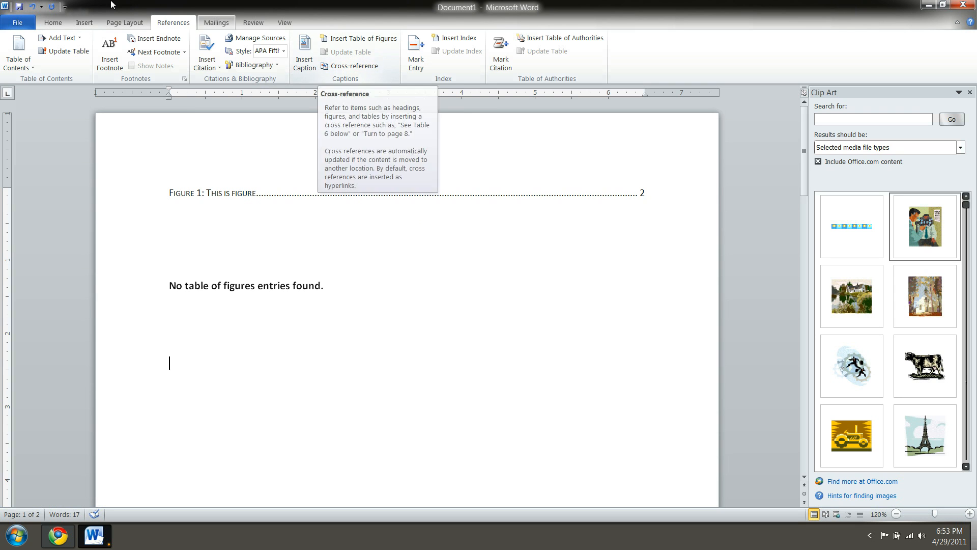
Insert an equation below the blank lines using the quadratic formula from the common radicals, preceded by "h="
click(87, 22)
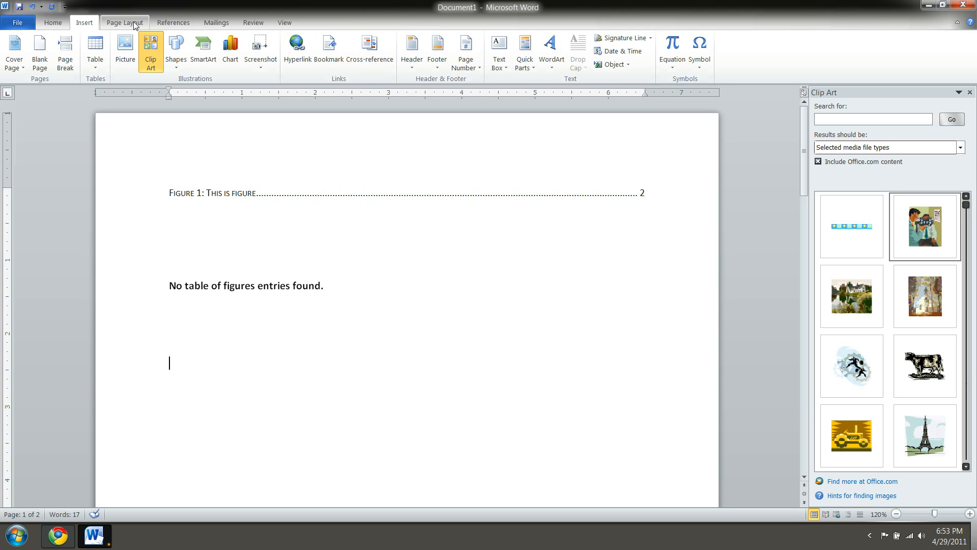
click(666, 55)
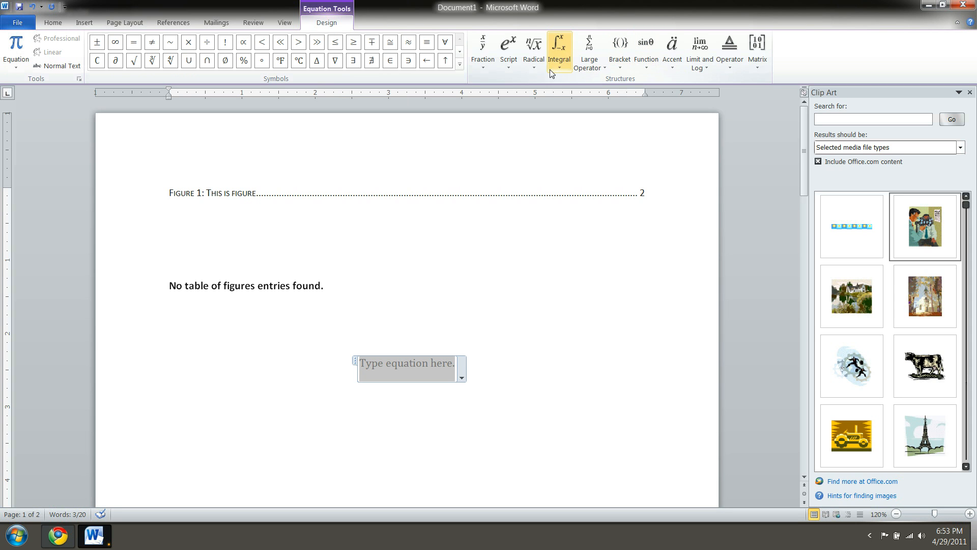
click(514, 67)
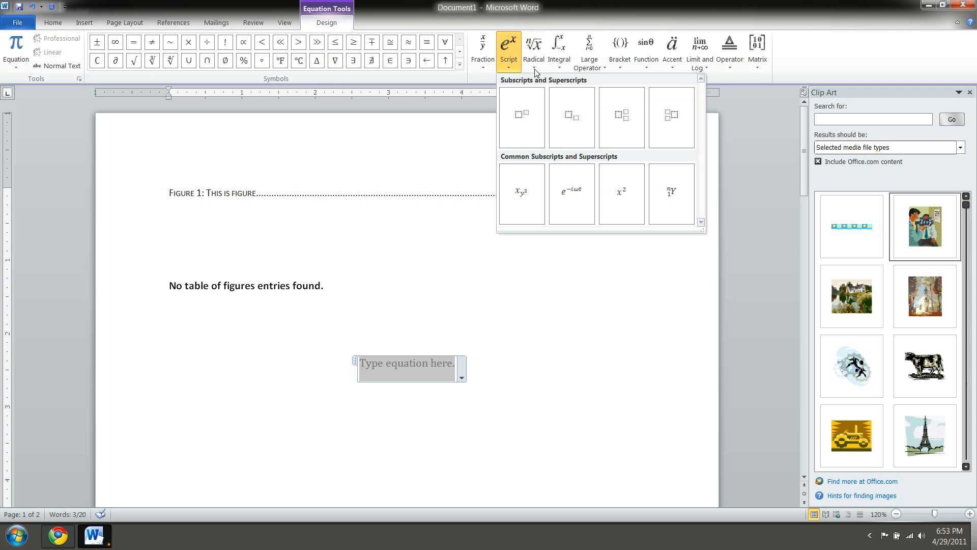
click(535, 68)
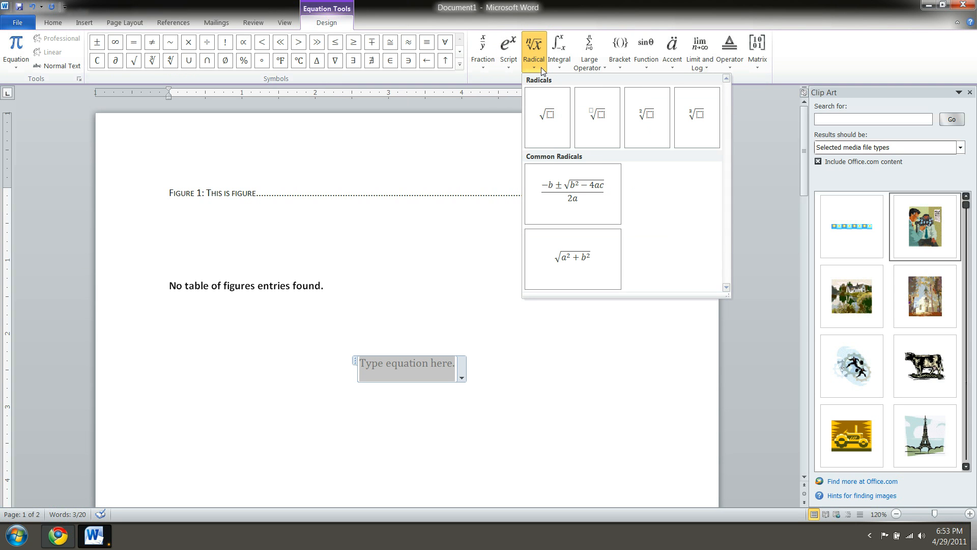
click(569, 196)
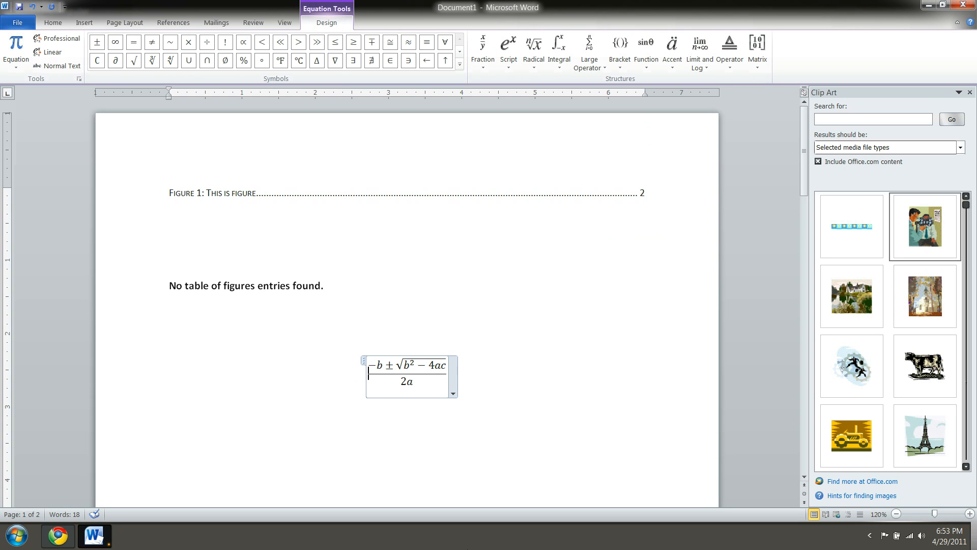
text(h=)
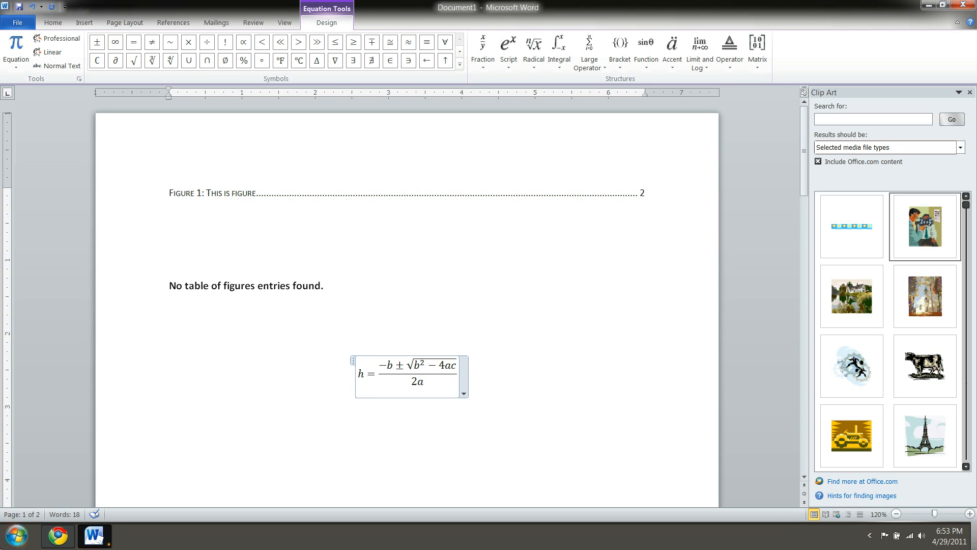
click(508, 360)
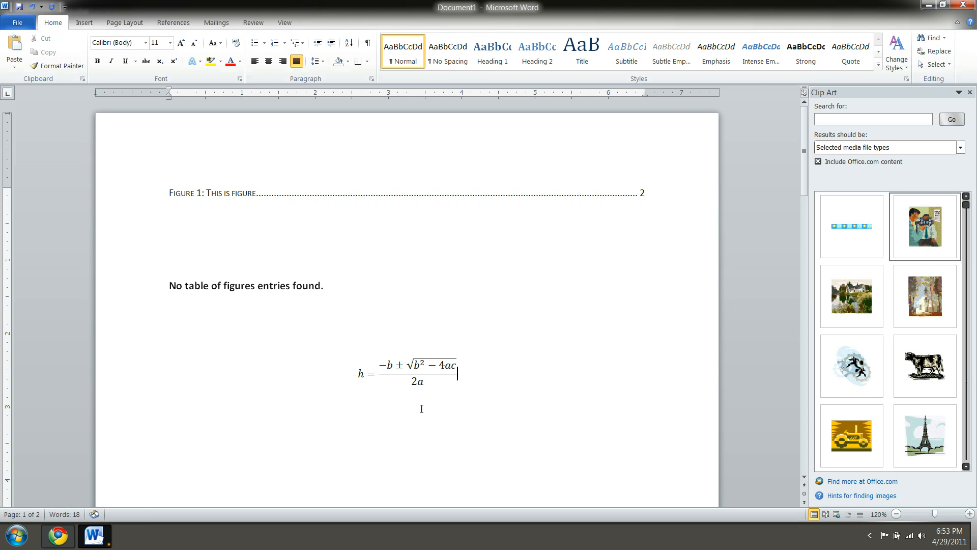
Add the caption "Equation 1: this is our first equation" above the whole equation, using the Equation label
click(408, 366)
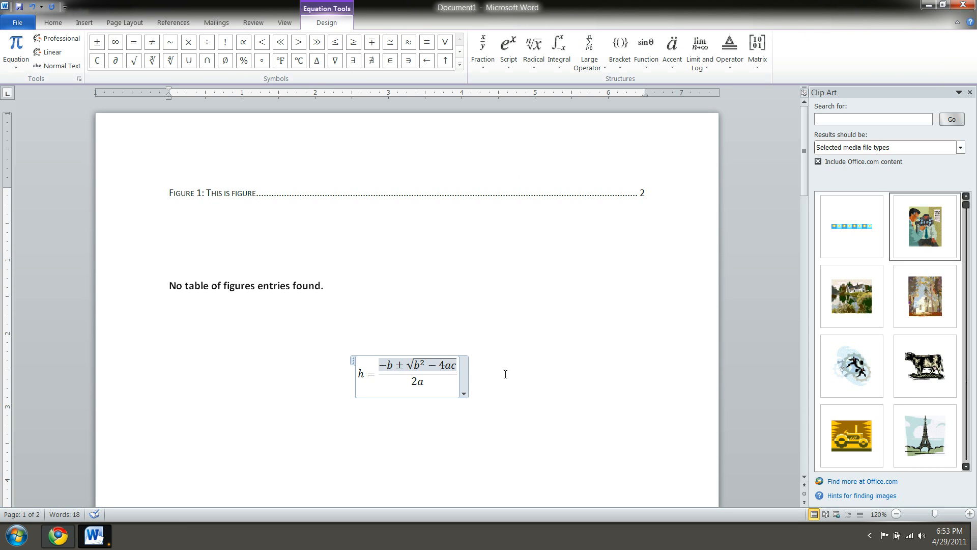
click(462, 373)
click(462, 373)
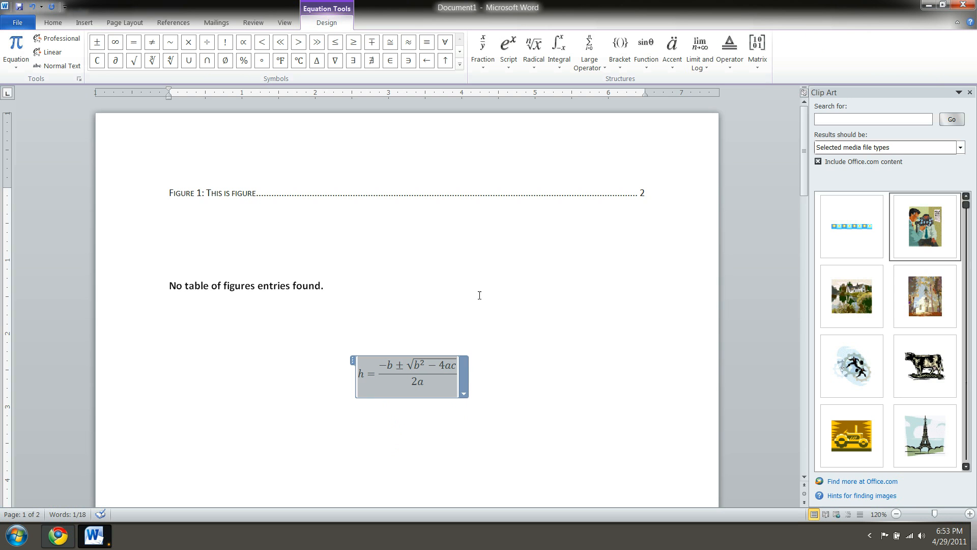
click(172, 28)
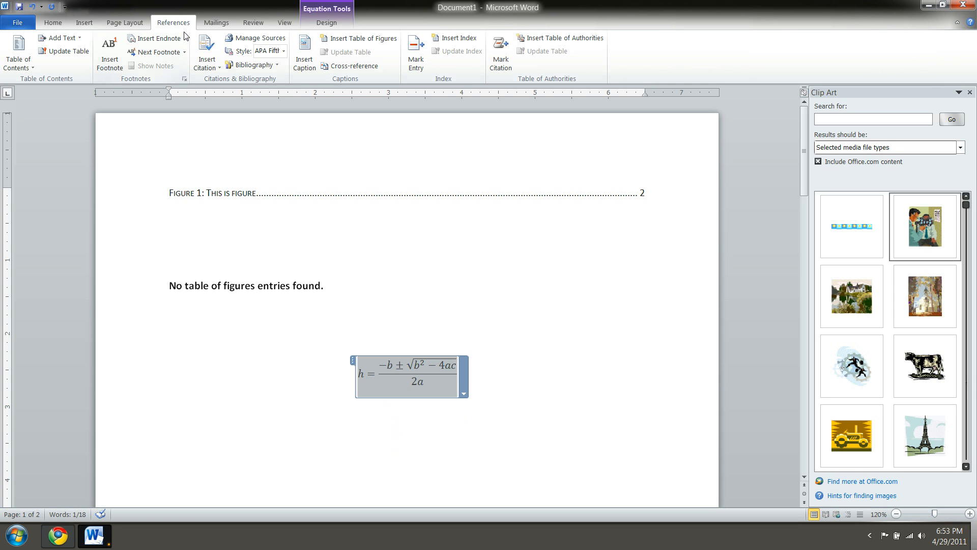
click(300, 62)
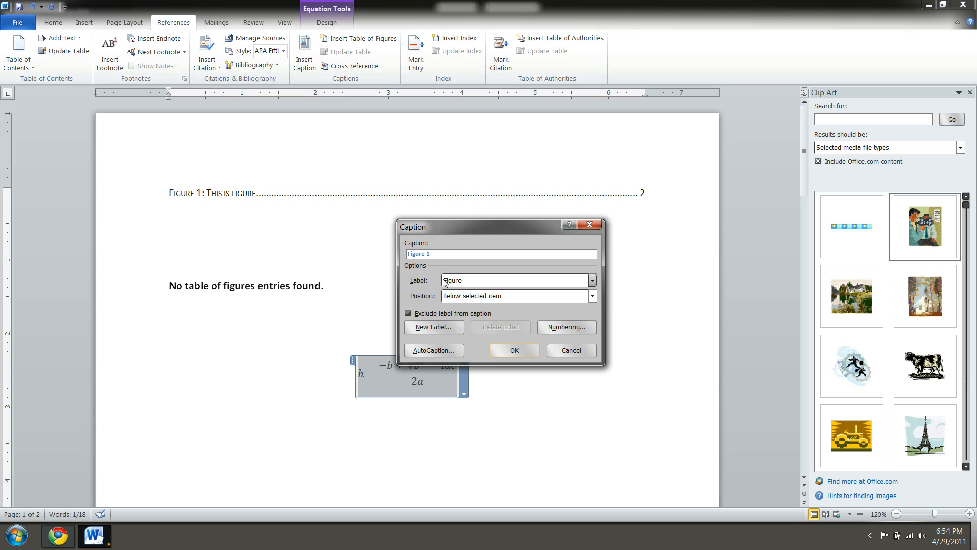
click(460, 281)
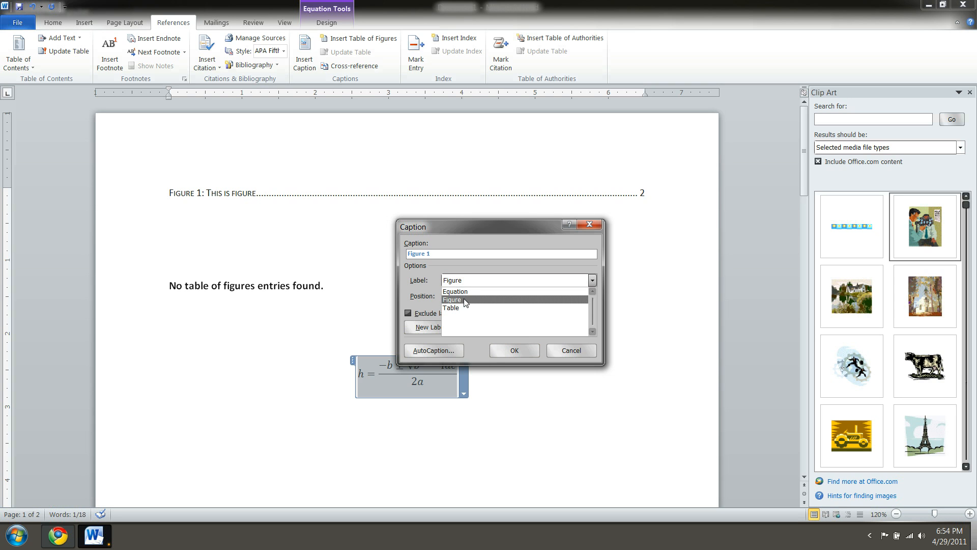
click(456, 291)
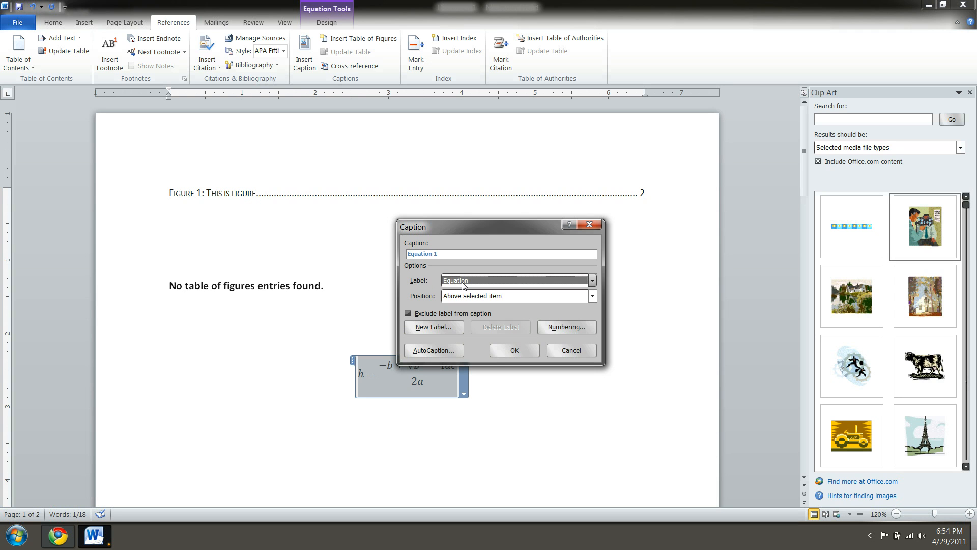
click(461, 253)
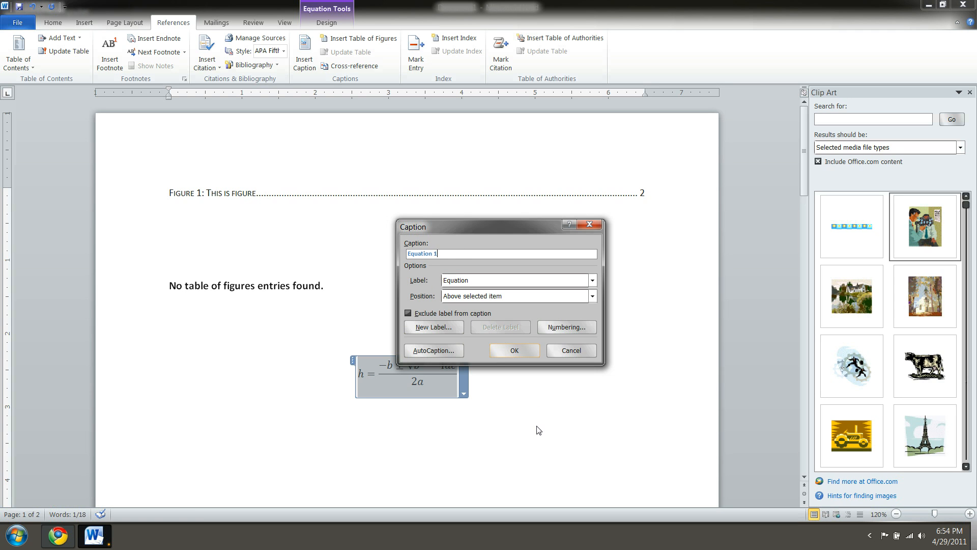
text(: this is our first equation)
click(522, 350)
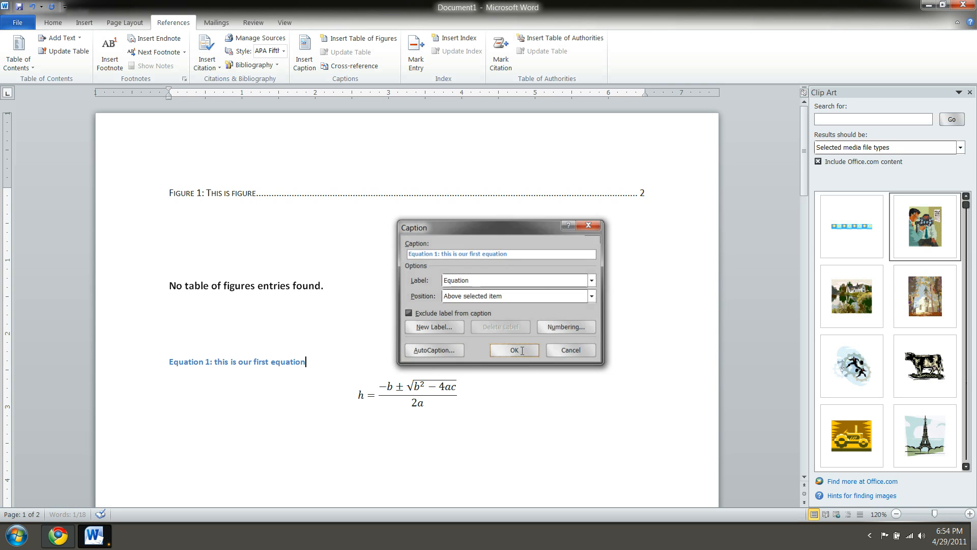
click(433, 403)
click(293, 362)
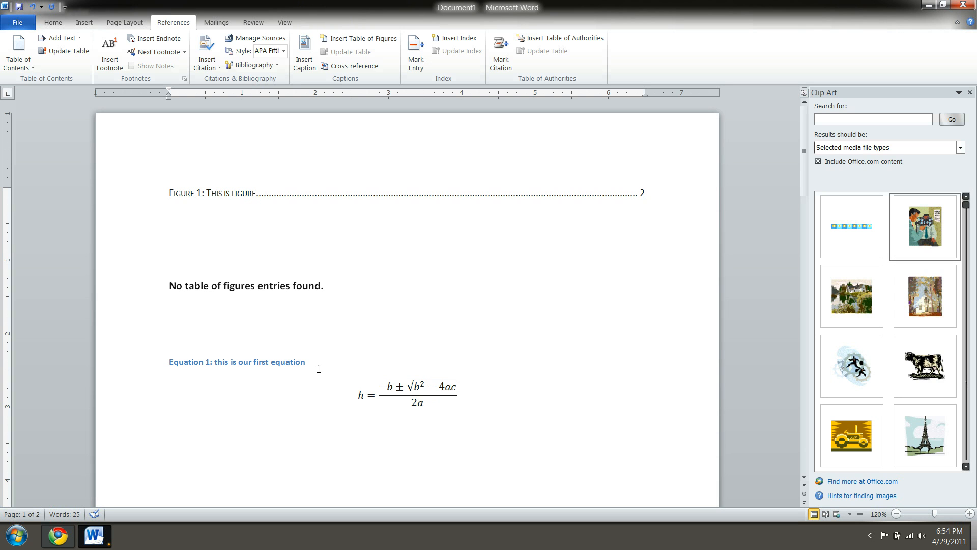
drag(289, 362, 209, 362)
click(423, 411)
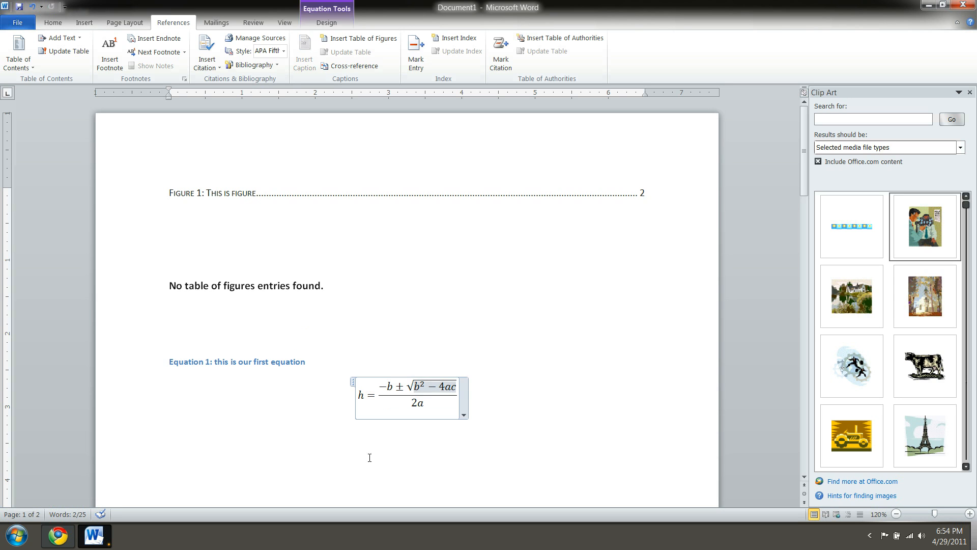
Update the equation table field so that it lists the captioned equation
click(306, 286)
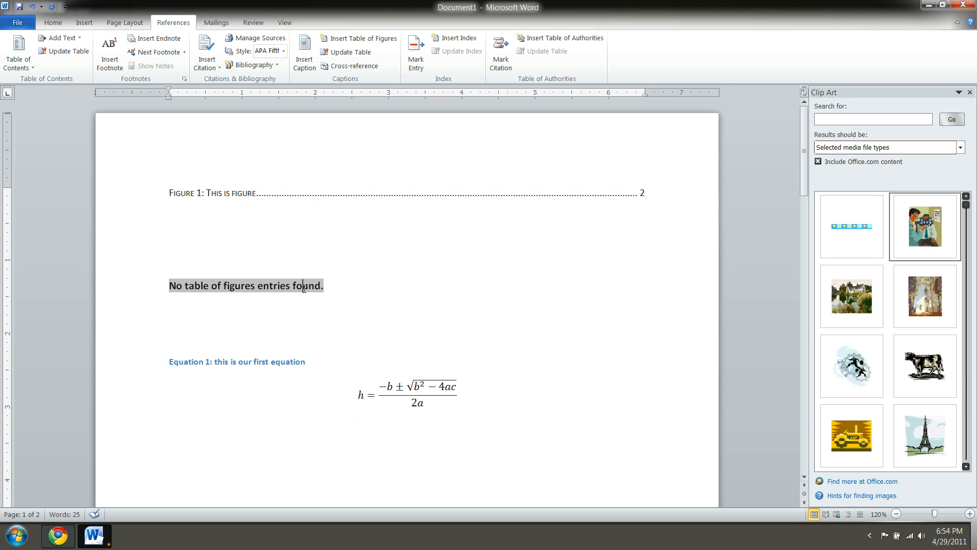
right_click(304, 286)
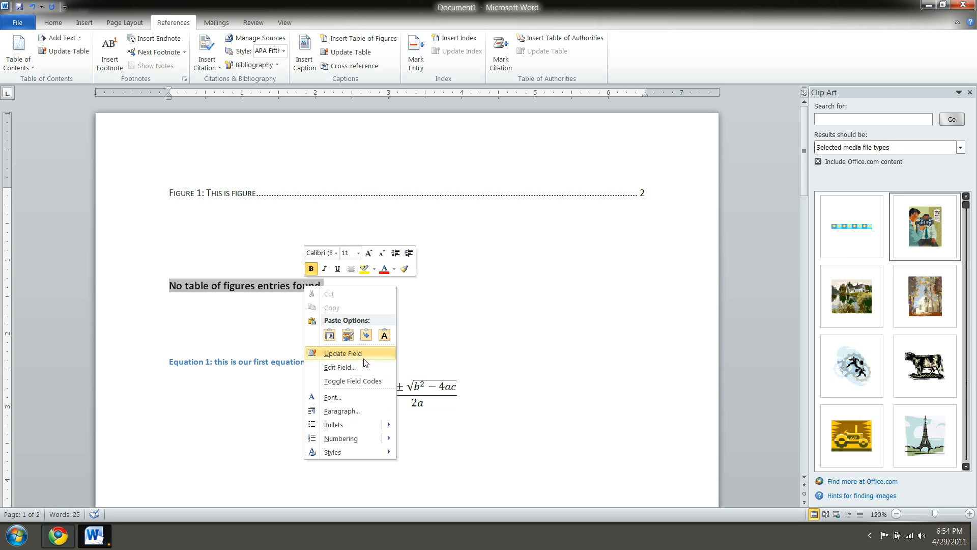
click(344, 353)
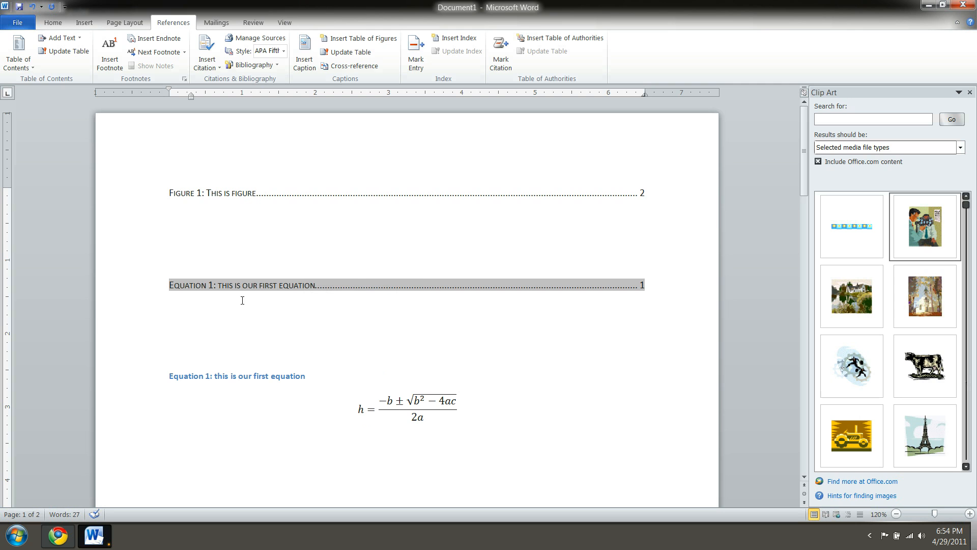
mouse_move(315, 285)
mouse_down()
mouse_move(209, 288)
mouse_move(304, 287)
mouse_up()
click(195, 286)
click(632, 303)
Update the entire first table of figures, the one listing the Figure captions
click(222, 193)
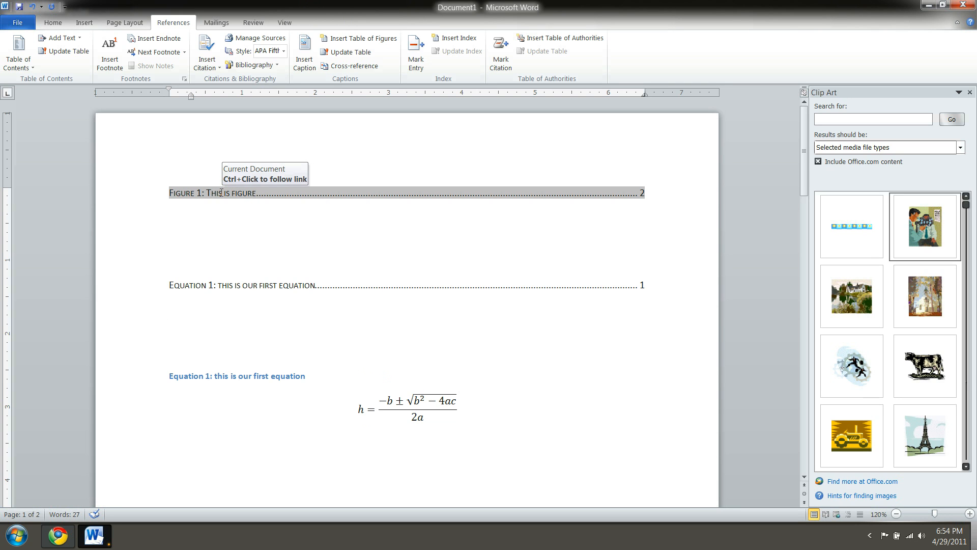
right_click(215, 195)
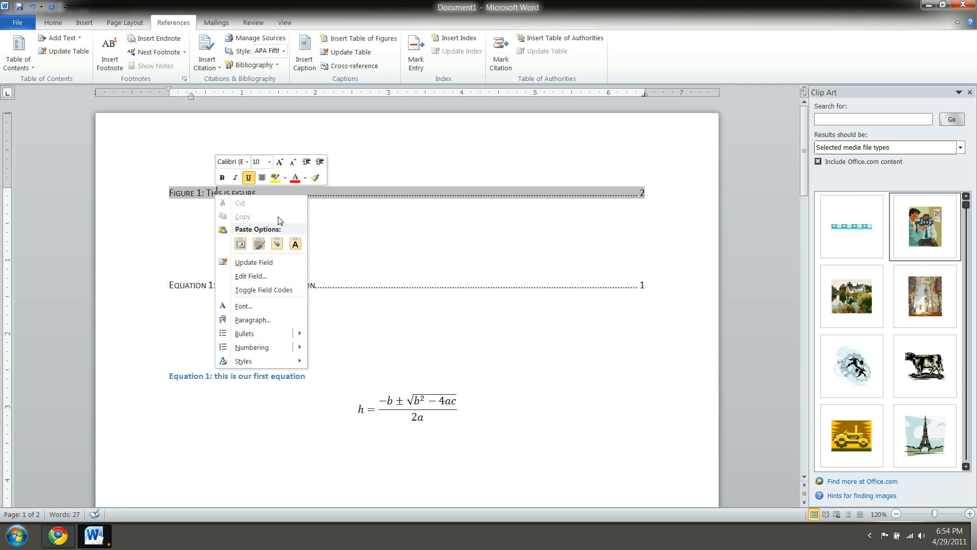
click(282, 263)
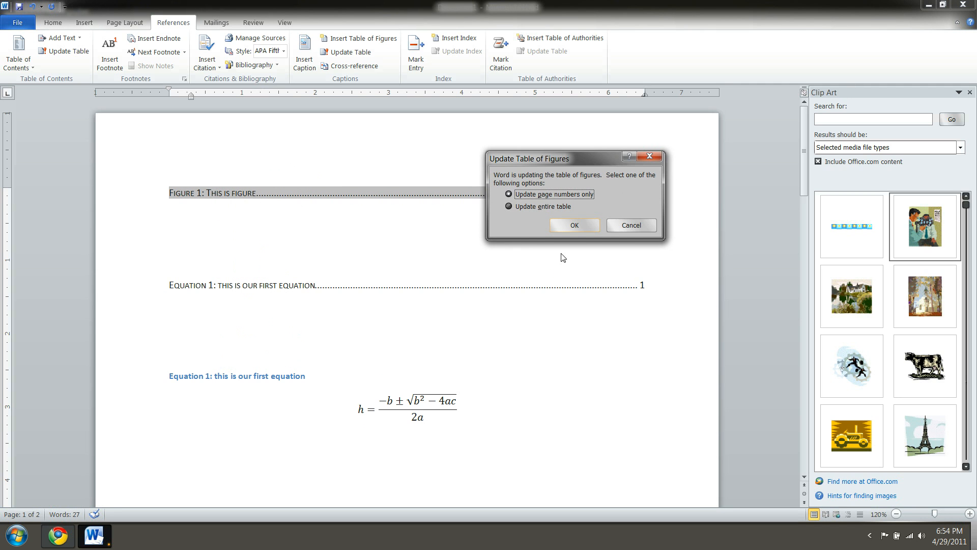
click(563, 205)
click(570, 224)
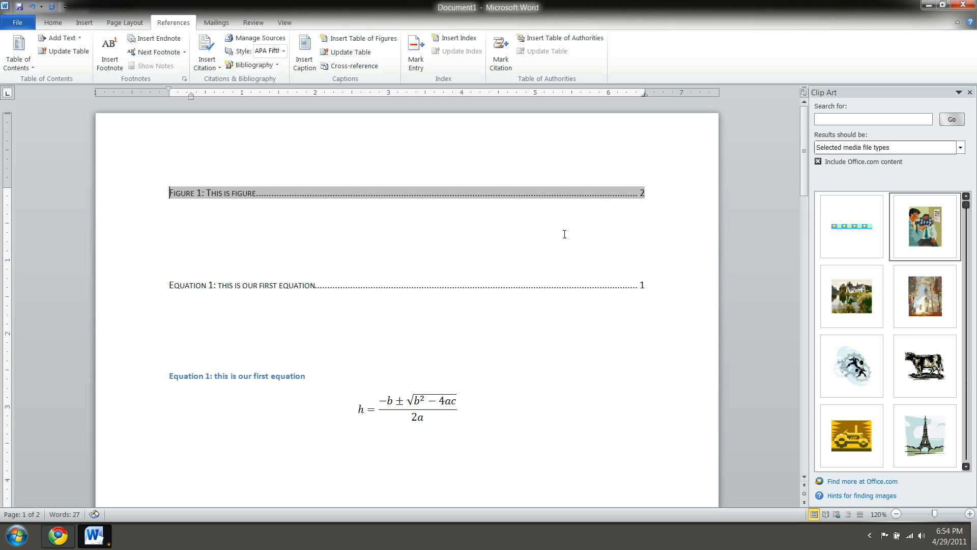
click(437, 421)
click(448, 197)
click(430, 394)
click(400, 202)
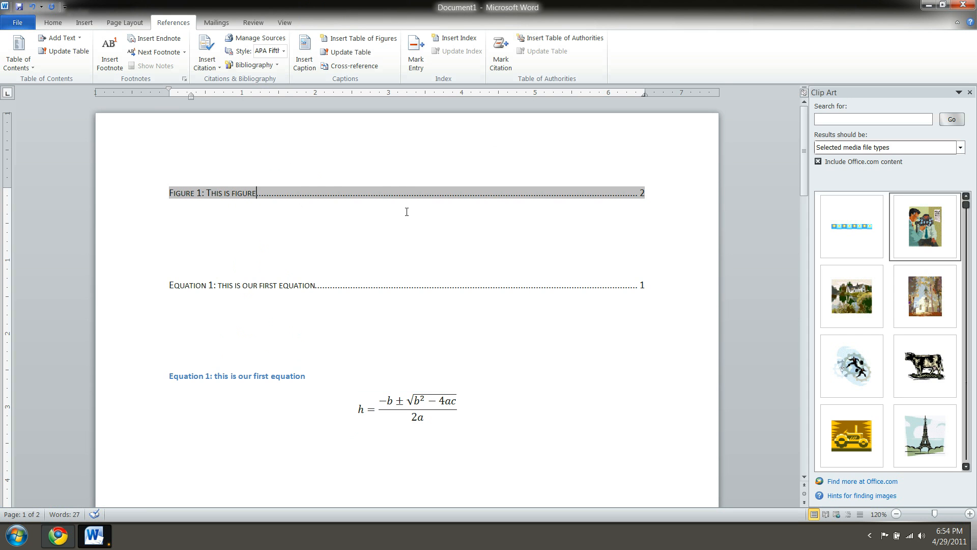
click(403, 403)
Add enough space above the equation caption to push the equation onto the next page
click(275, 354)
key(Return)
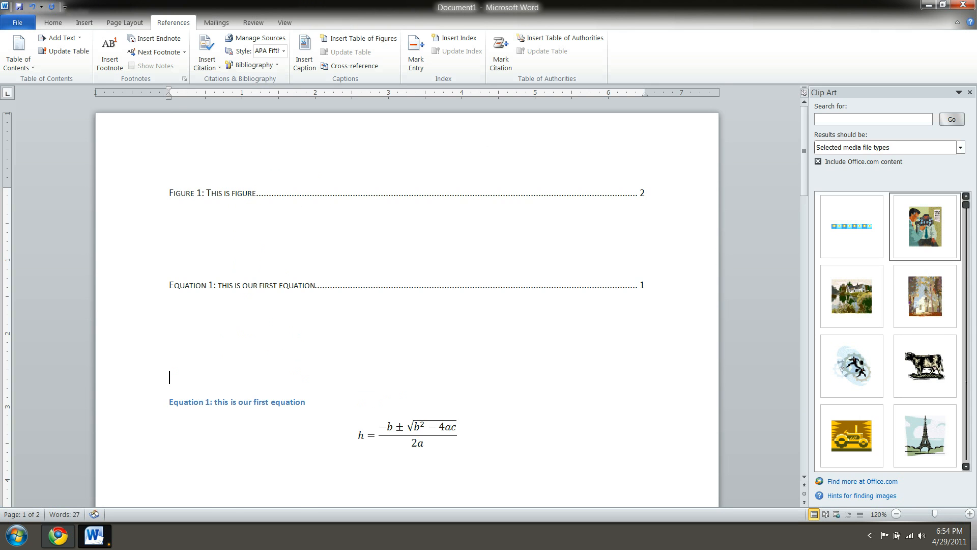
key(ctrl+Return)
Update the entire second table of figures, the one listing the Equation captions
scroll(502, 354, up, 10)
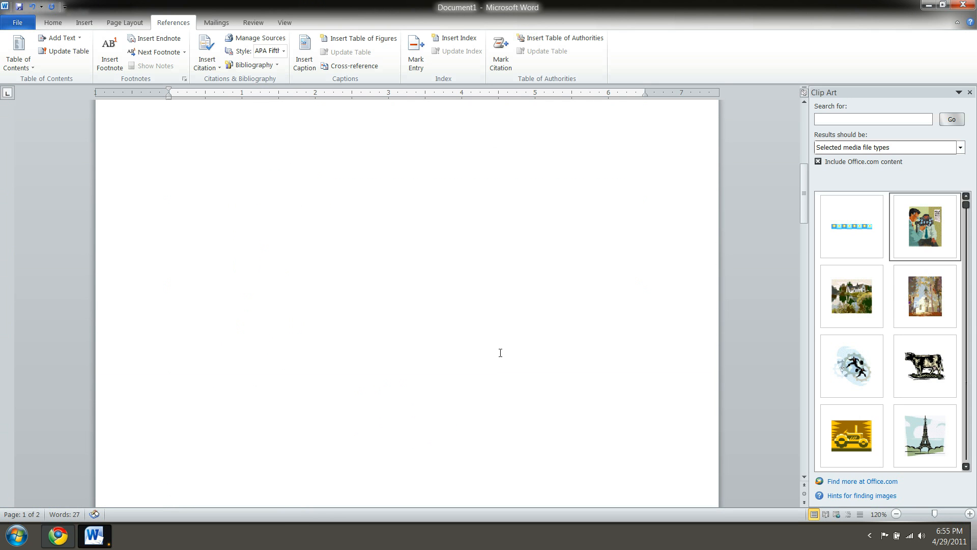
click(316, 283)
right_click(306, 286)
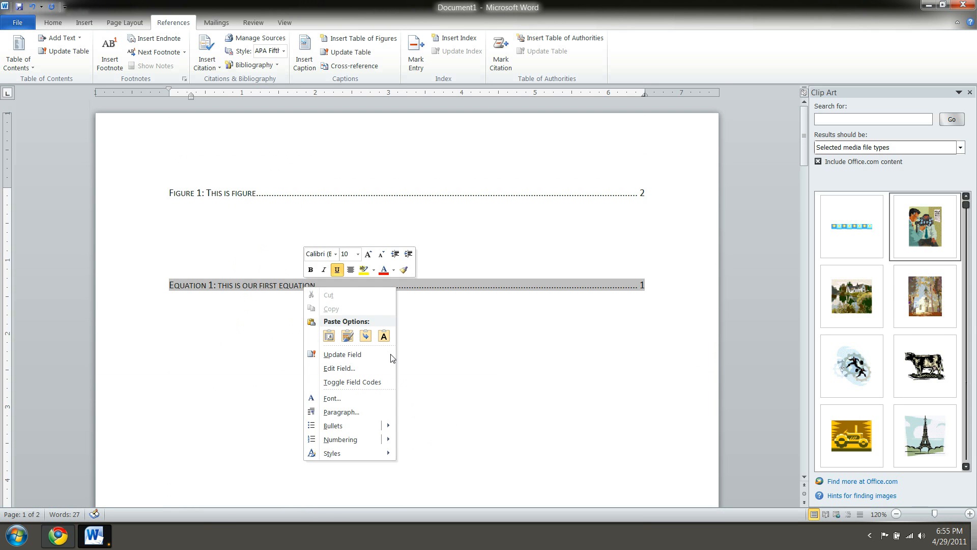
click(351, 355)
click(564, 203)
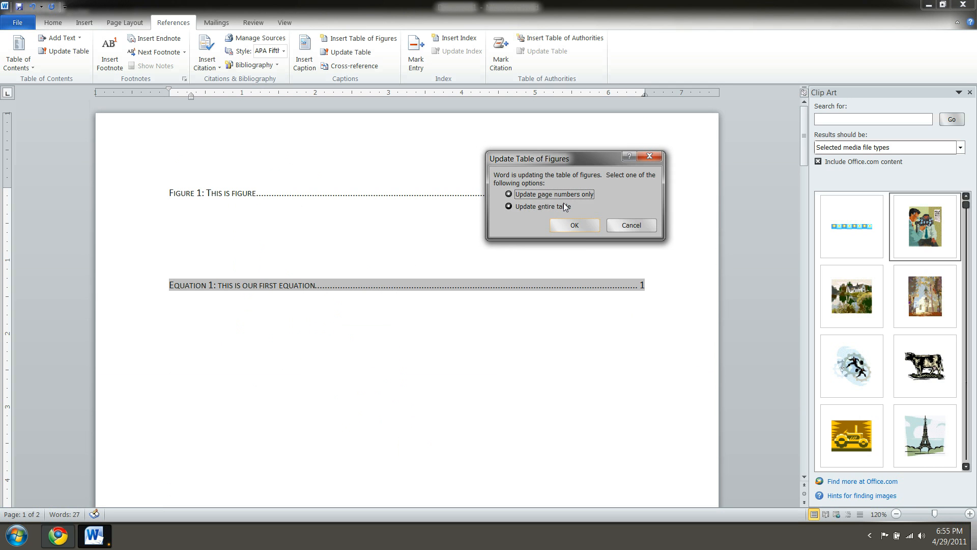
click(574, 230)
click(359, 301)
click(274, 286)
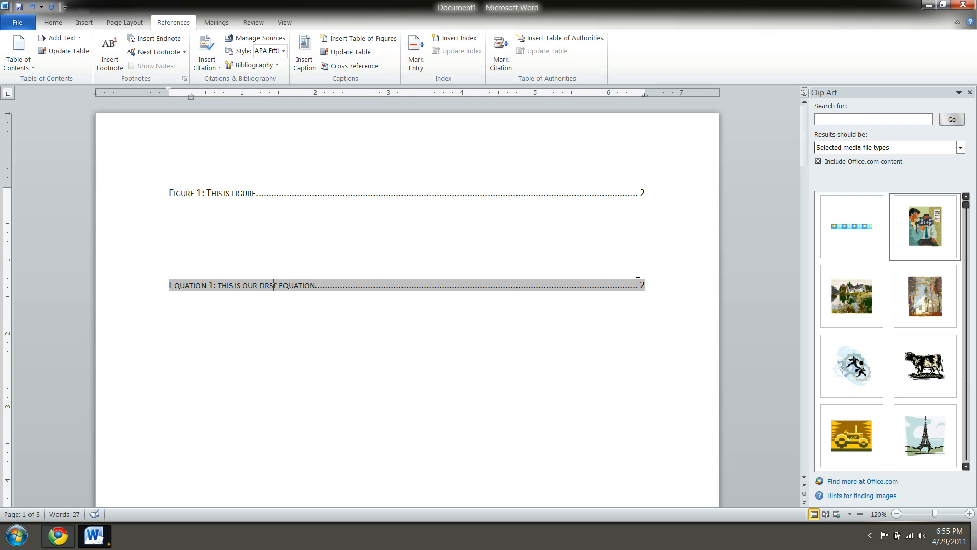
click(425, 316)
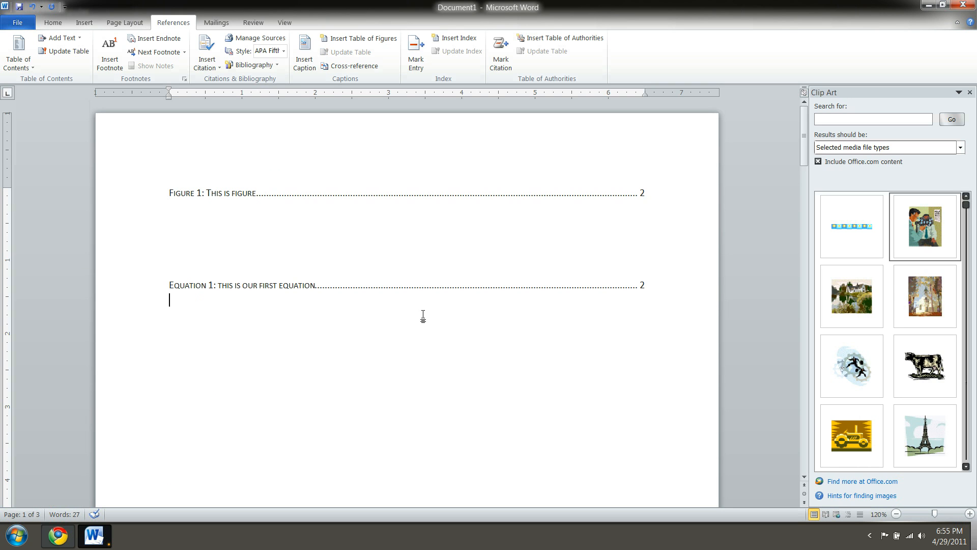
Insert a table of figures for the Table caption label in the Distinctive format, a few lines below the equation list
key(Return)
key(Return)
click(355, 41)
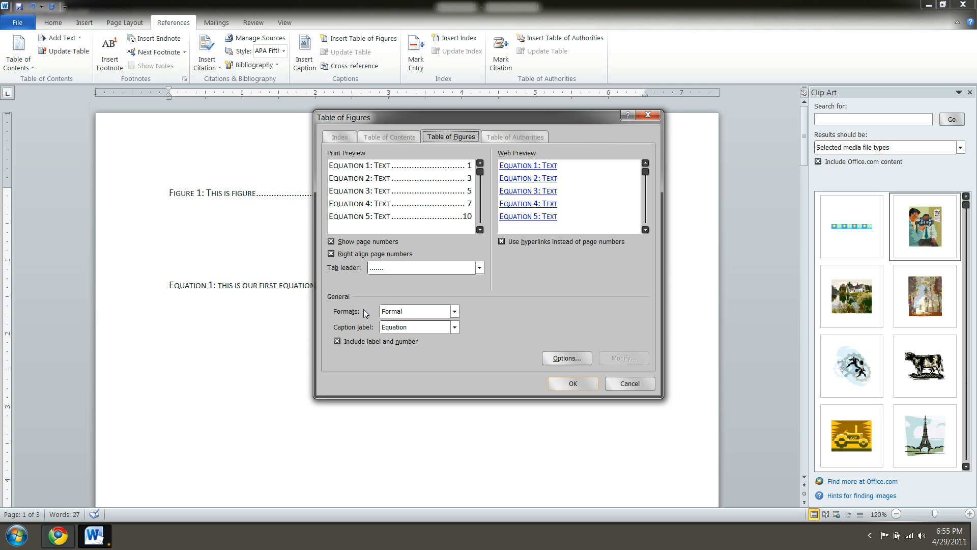
click(385, 331)
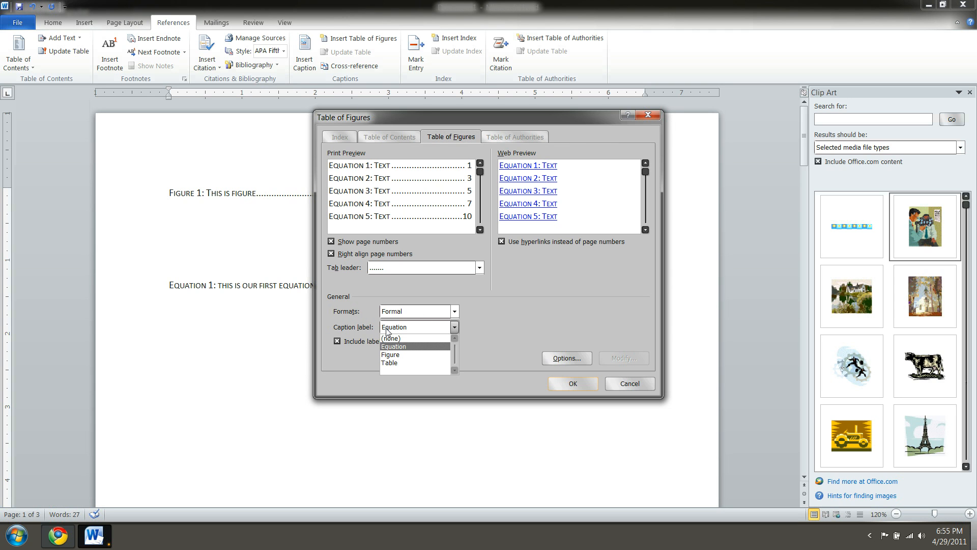
click(426, 361)
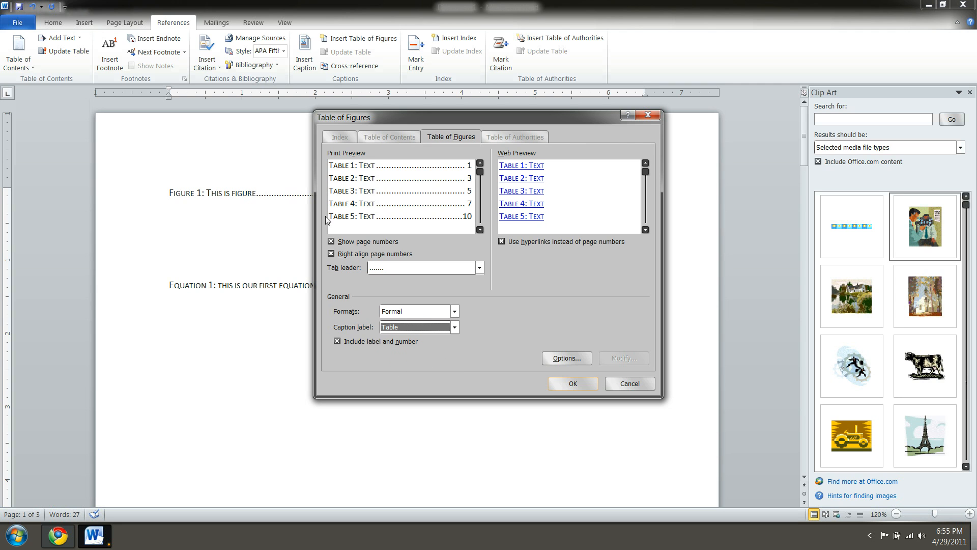
click(443, 311)
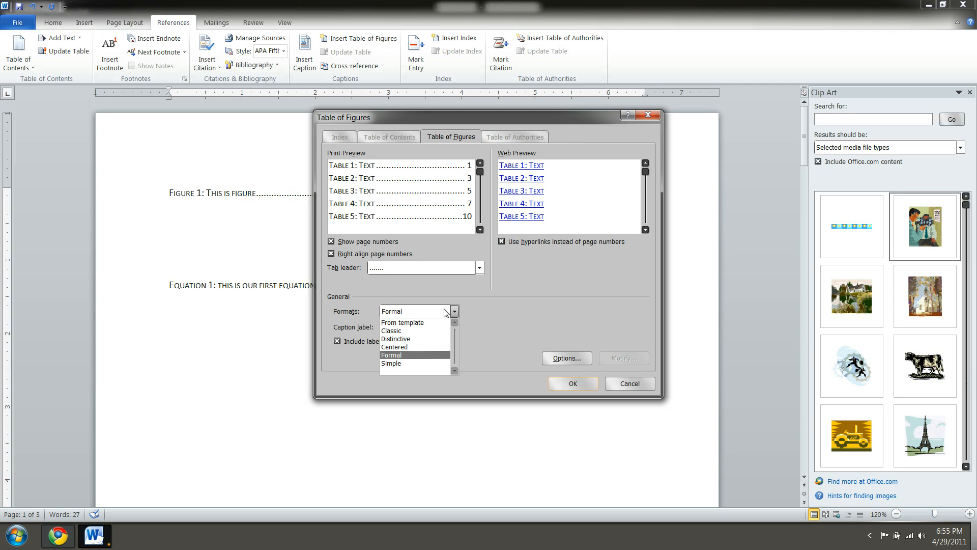
click(445, 337)
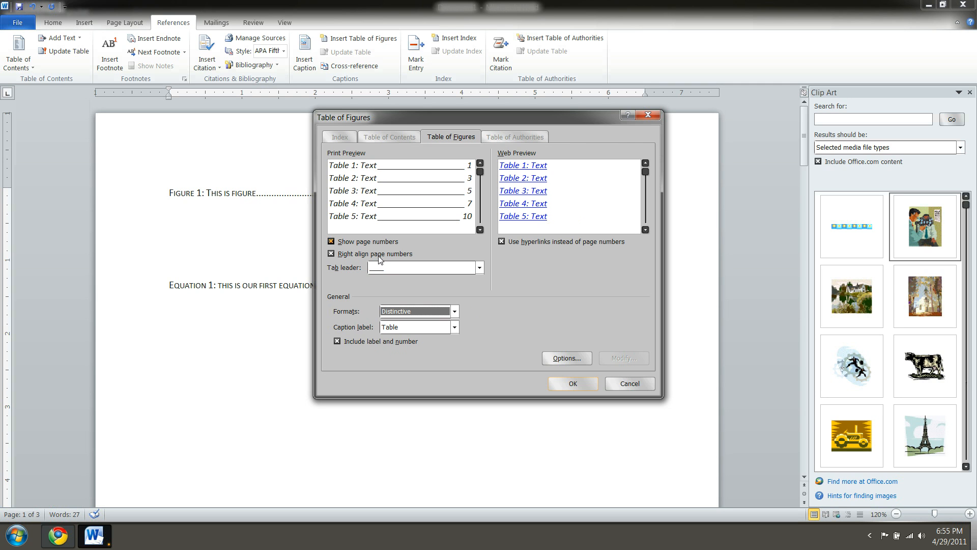
click(564, 381)
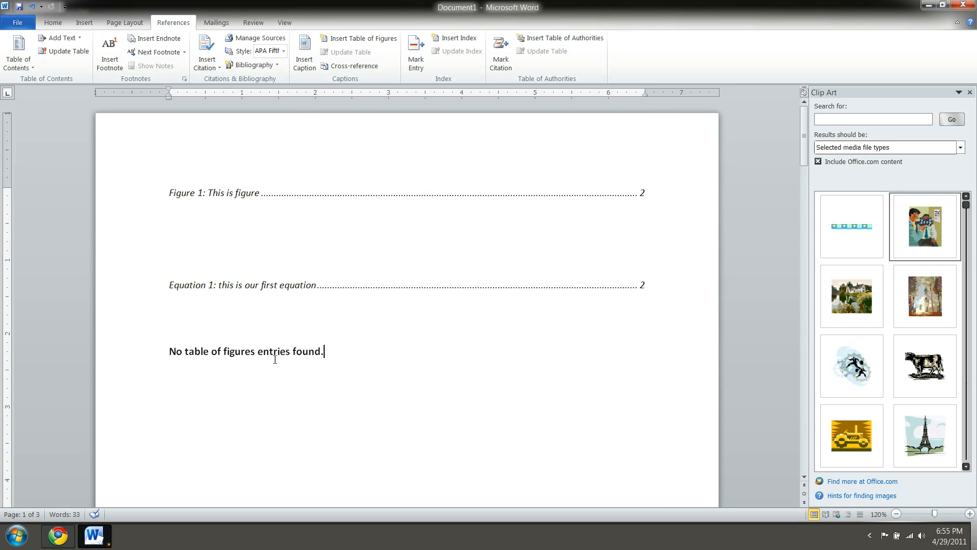
click(274, 352)
click(172, 351)
click(245, 347)
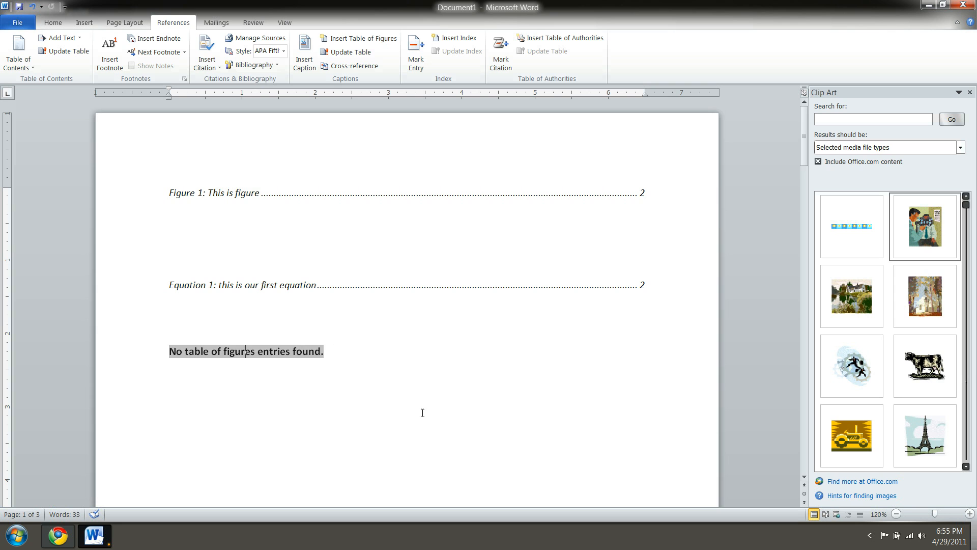
Insert a table with five columns and five rows below the new table of figures and apply the light green banded style
click(382, 408)
key(Return)
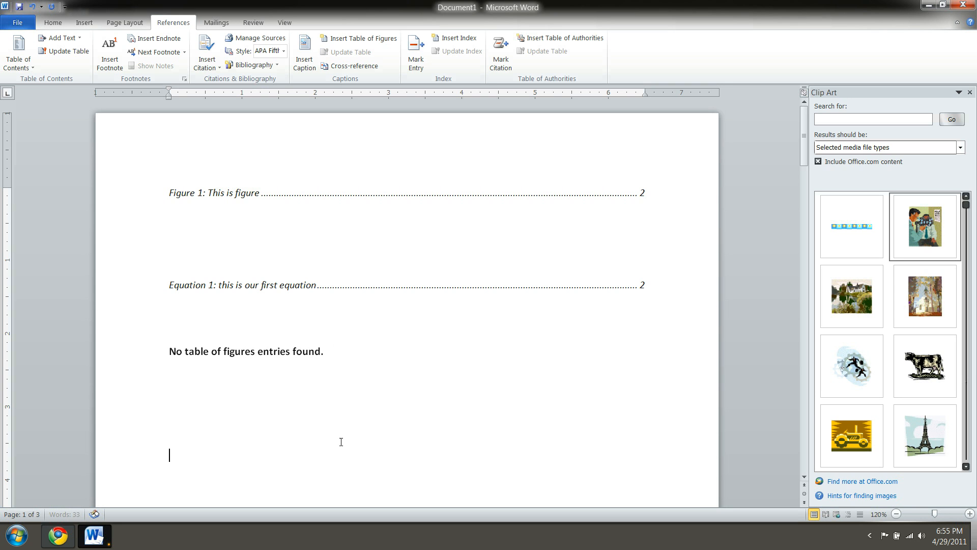
click(93, 24)
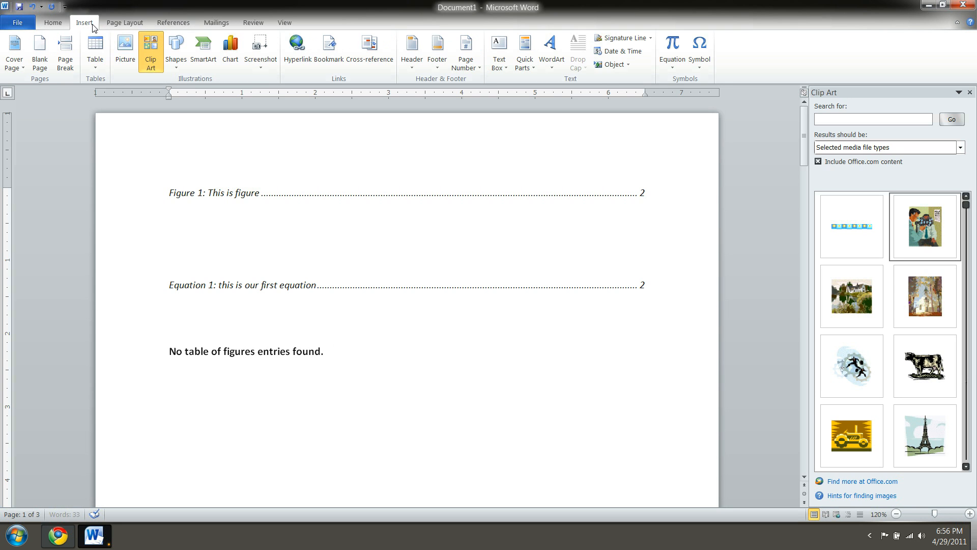
click(99, 68)
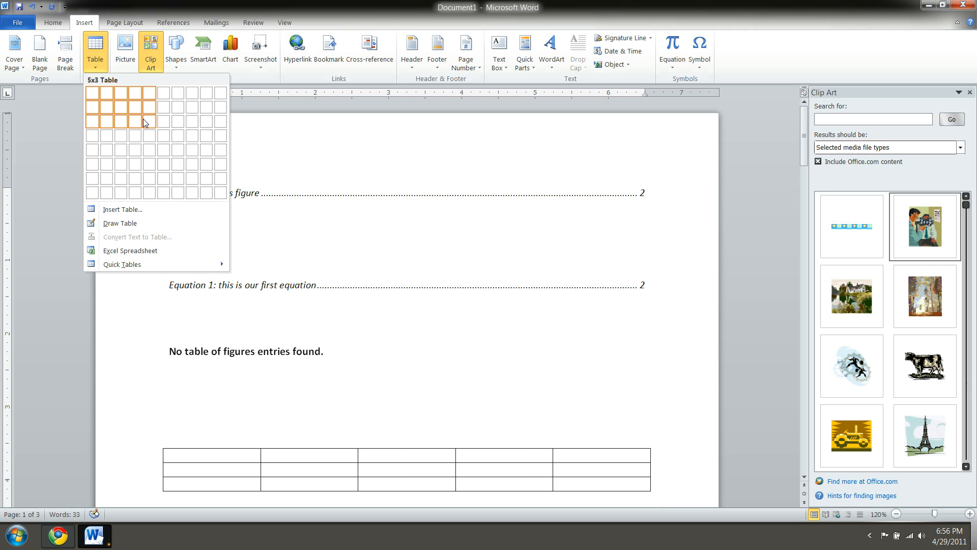
click(152, 148)
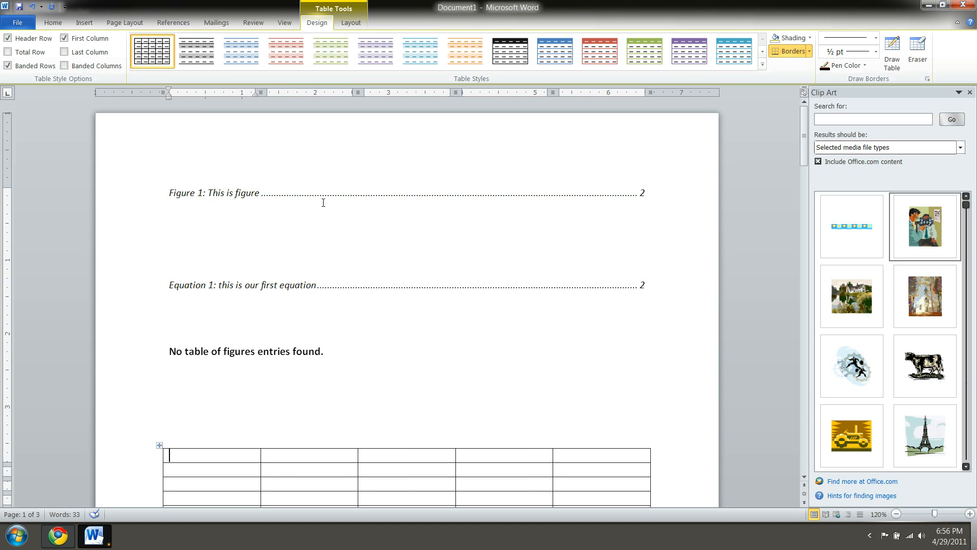
click(331, 45)
scroll(412, 305, down, 1)
scroll(413, 305, up, 1)
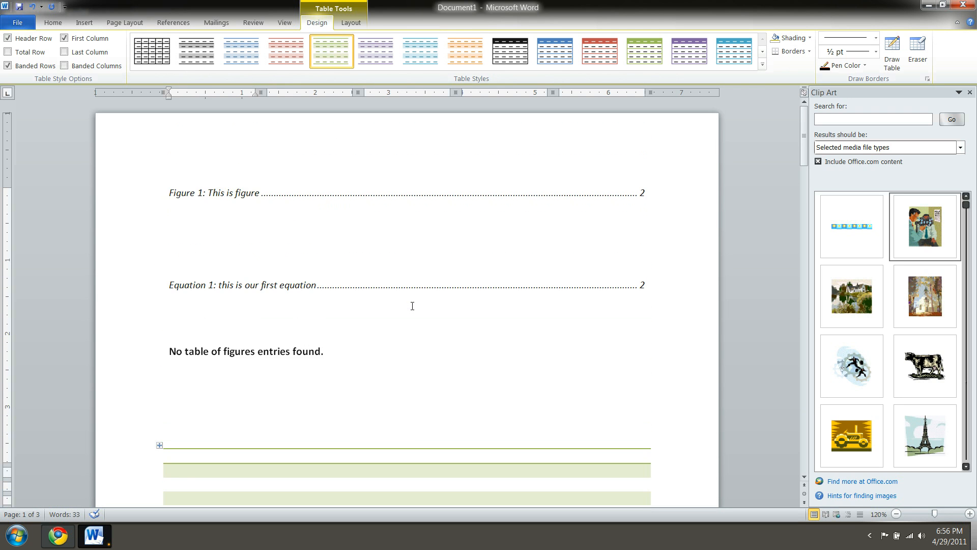
Add the caption "Table 1: Table One" above the whole green table, using the Table label
scroll(412, 305, down, 5)
scroll(412, 306, up, 2)
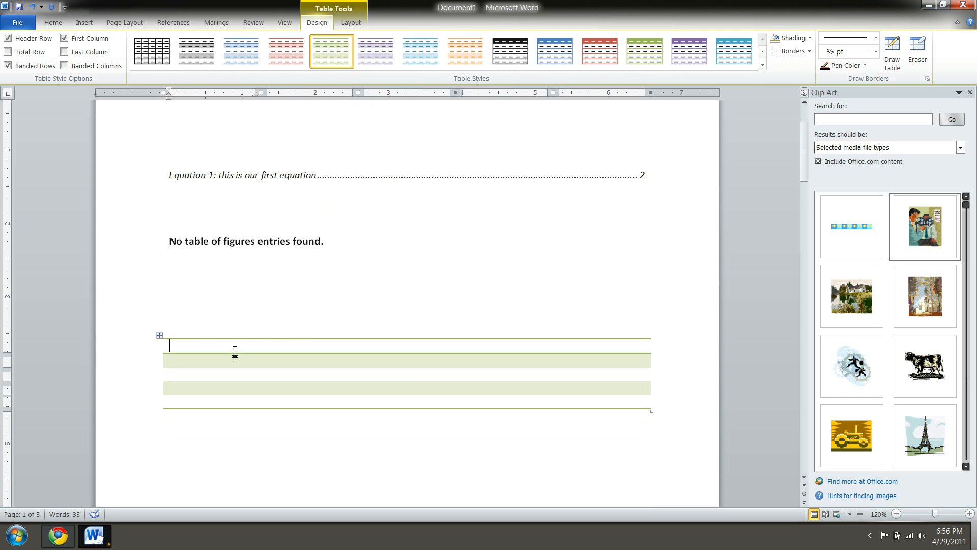
click(169, 302)
click(173, 23)
click(417, 387)
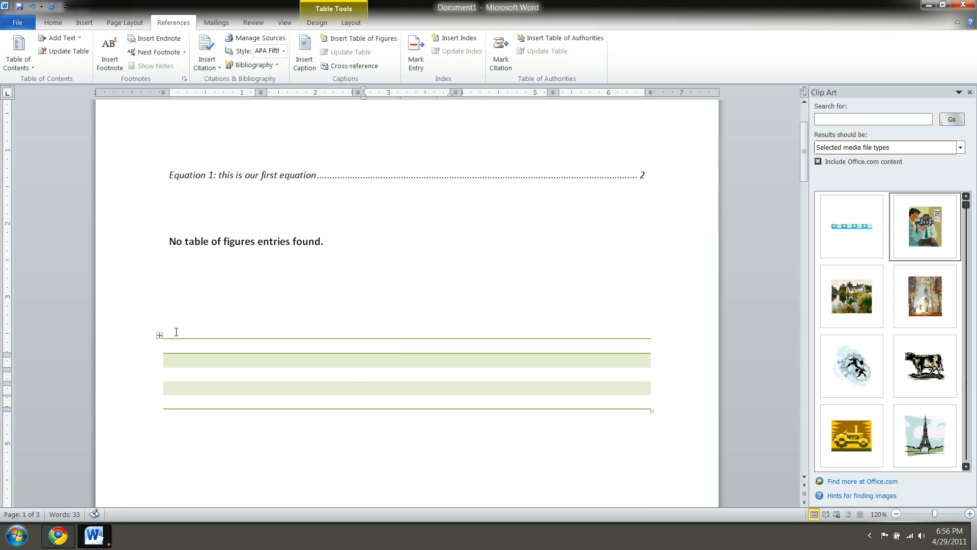
click(160, 335)
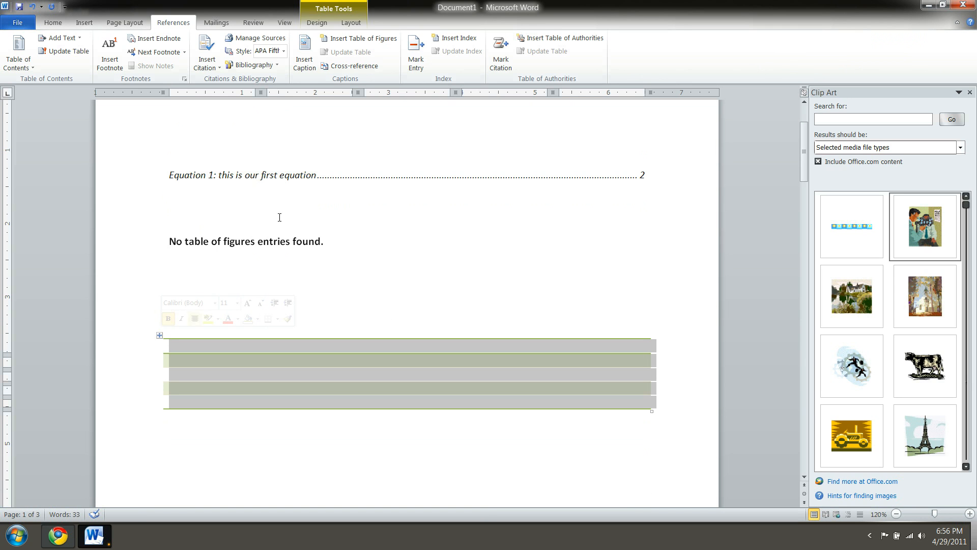
click(306, 62)
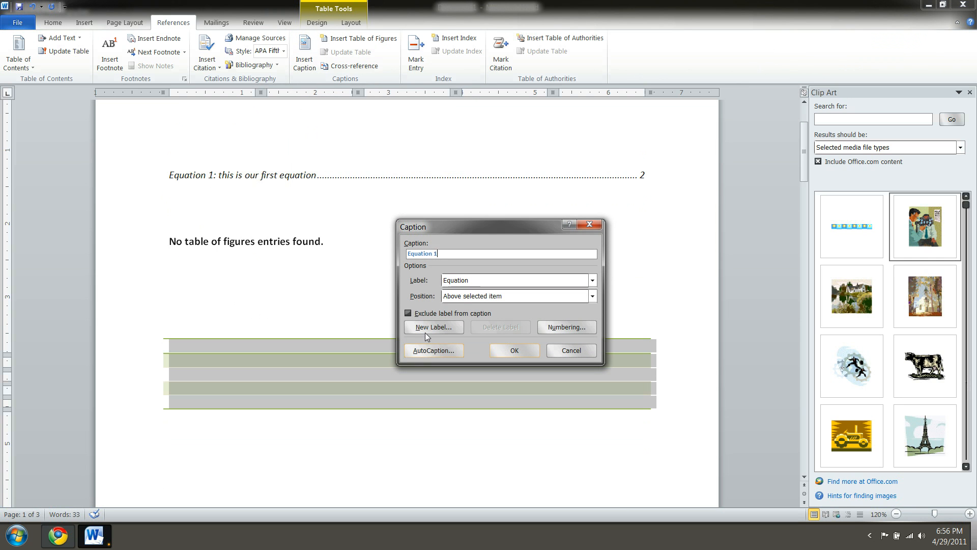
click(466, 279)
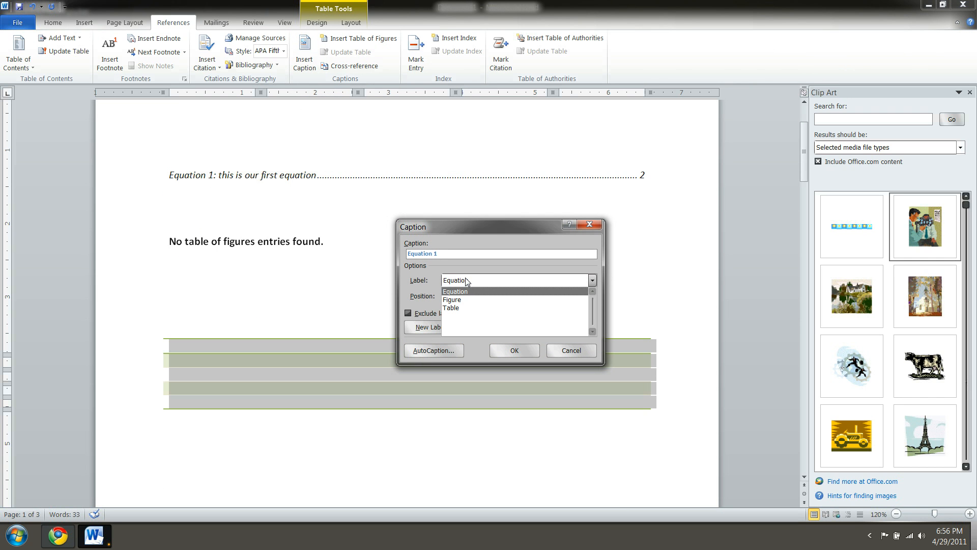
click(462, 308)
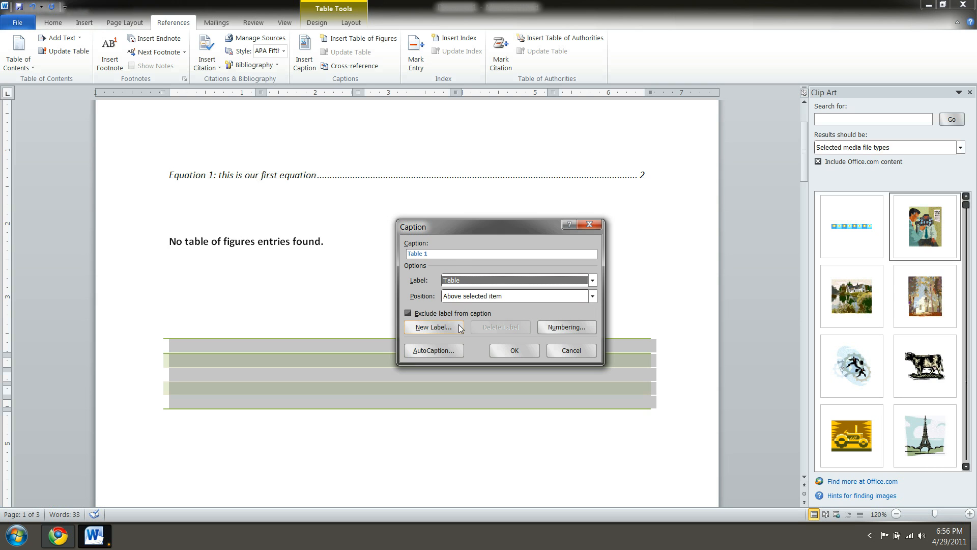
click(454, 255)
text(:)
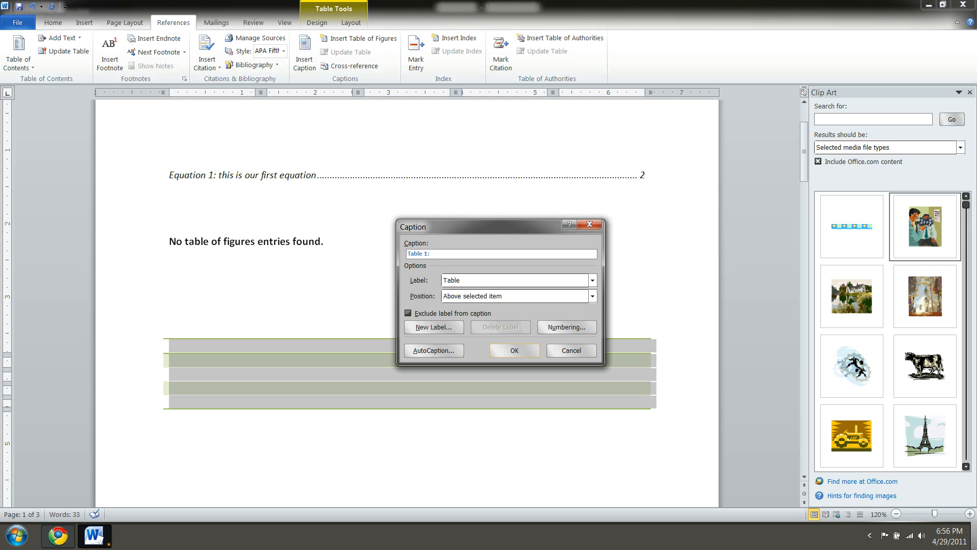
text( Table One)
click(516, 350)
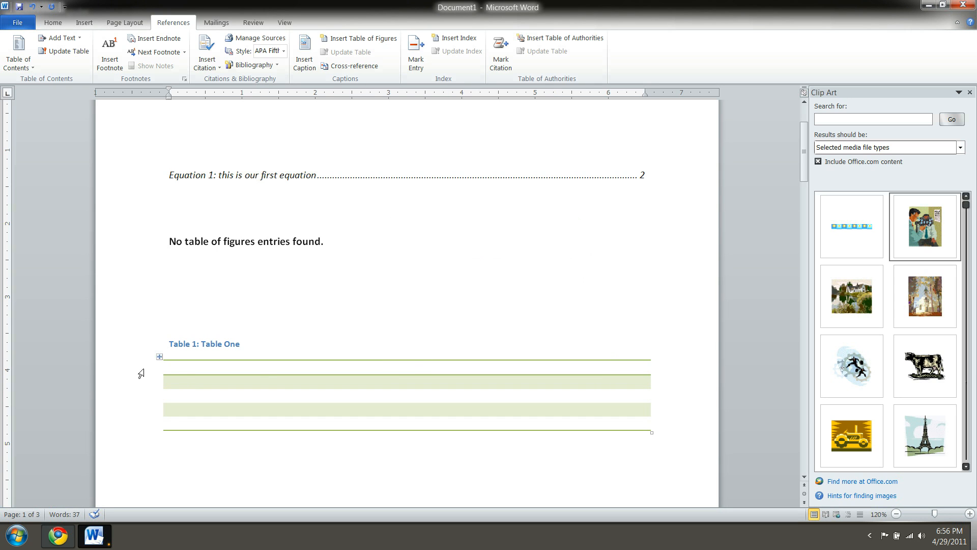
Update the third table of figures so that it lists the captioned table
click(188, 343)
drag(248, 348, 192, 349)
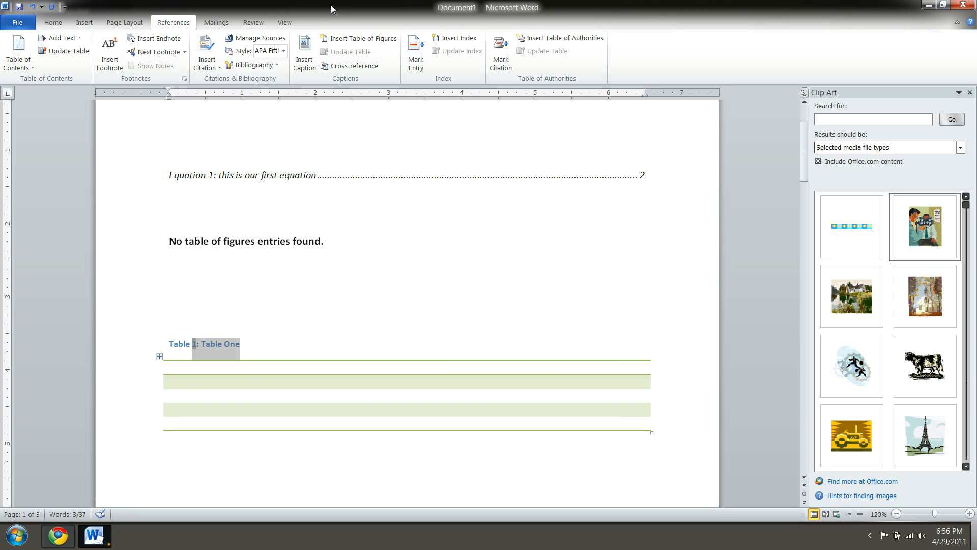
click(246, 241)
right_click(245, 240)
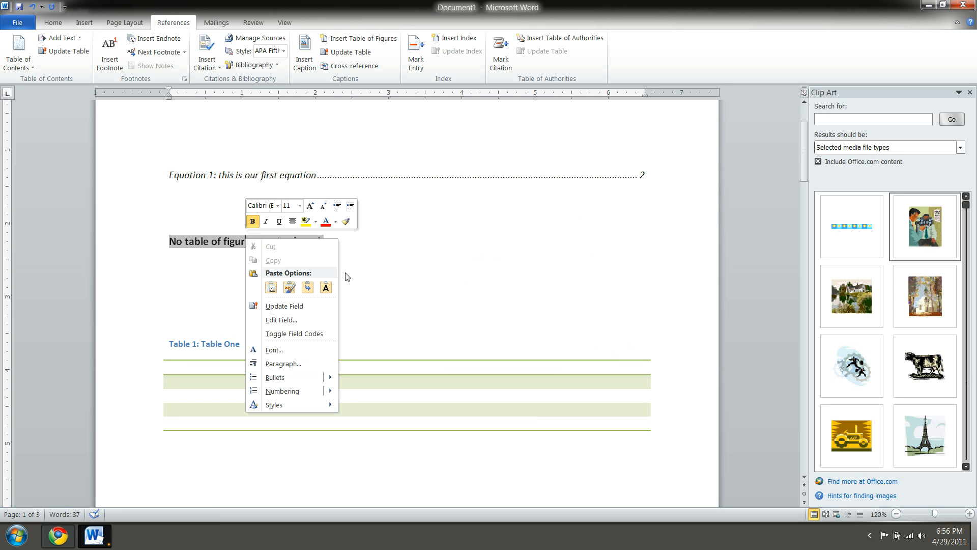
click(295, 306)
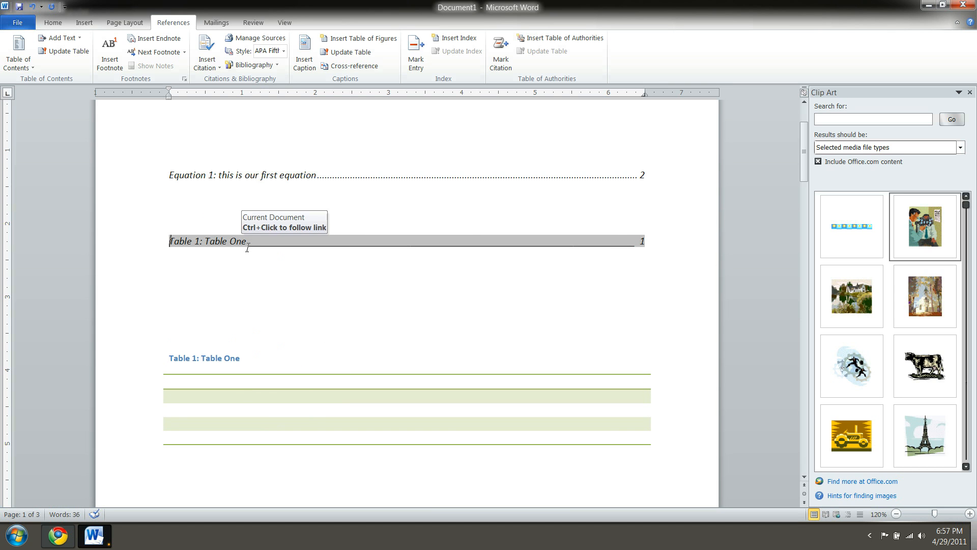
drag(244, 247, 170, 244)
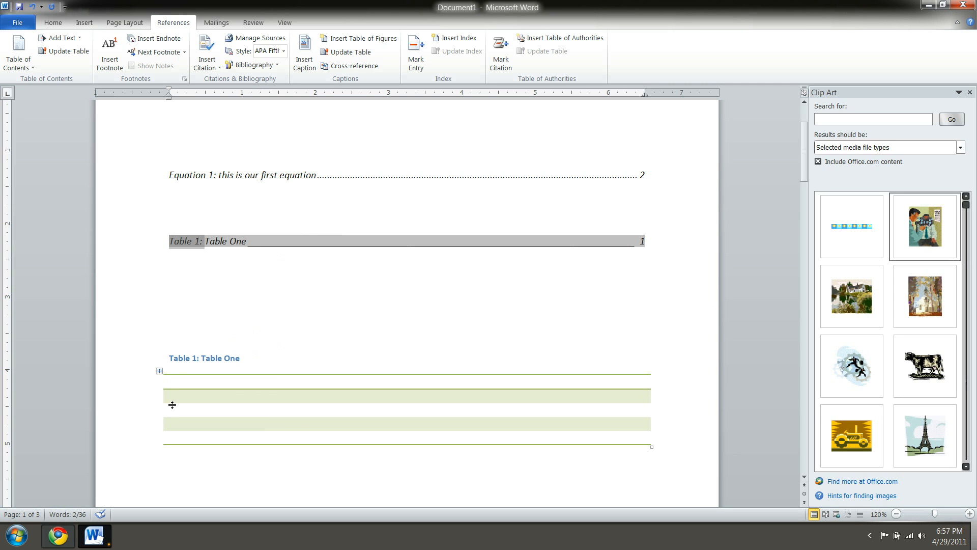
double_click(667, 244)
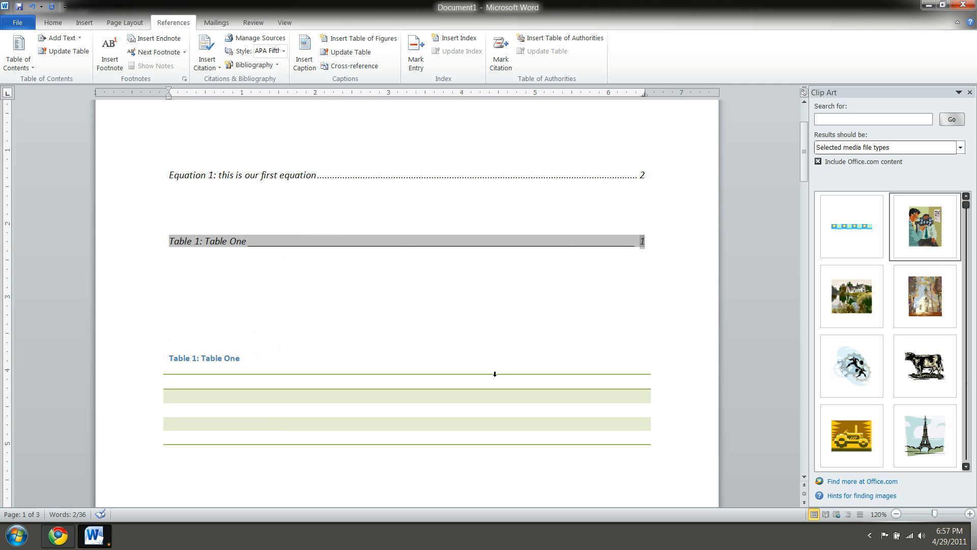
Insert a table with nine columns and three rows below the green table and apply the style with a solid black header row
click(403, 484)
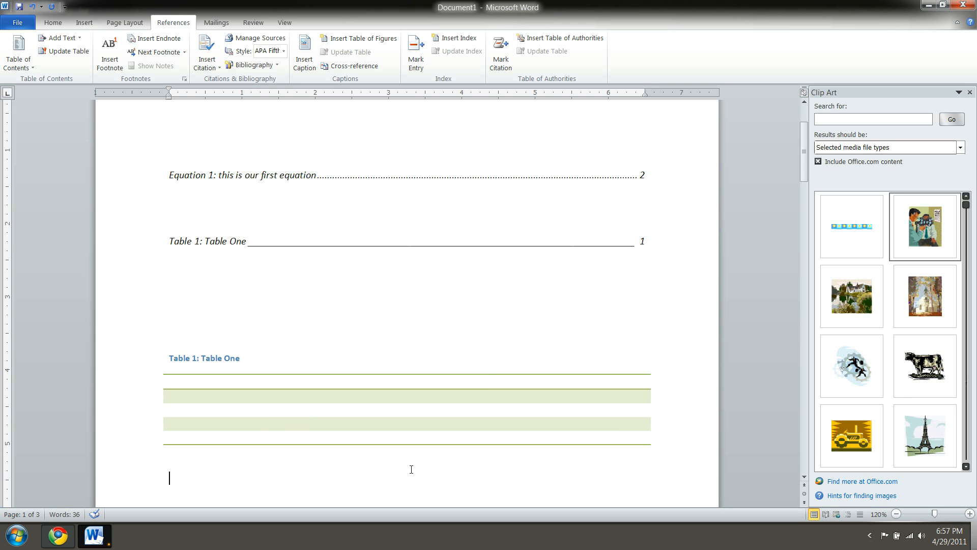
scroll(410, 469, down, 3)
scroll(416, 467, up, 2)
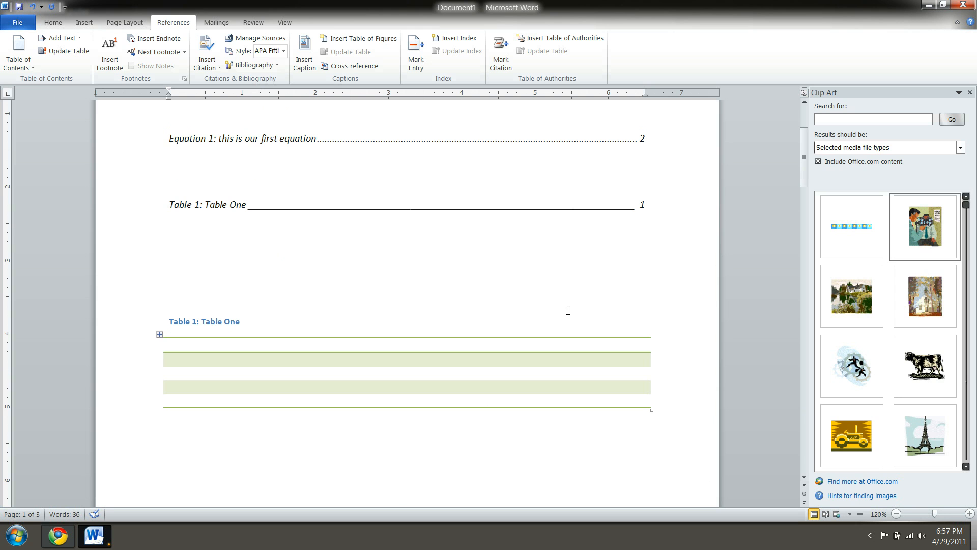
click(84, 22)
click(96, 64)
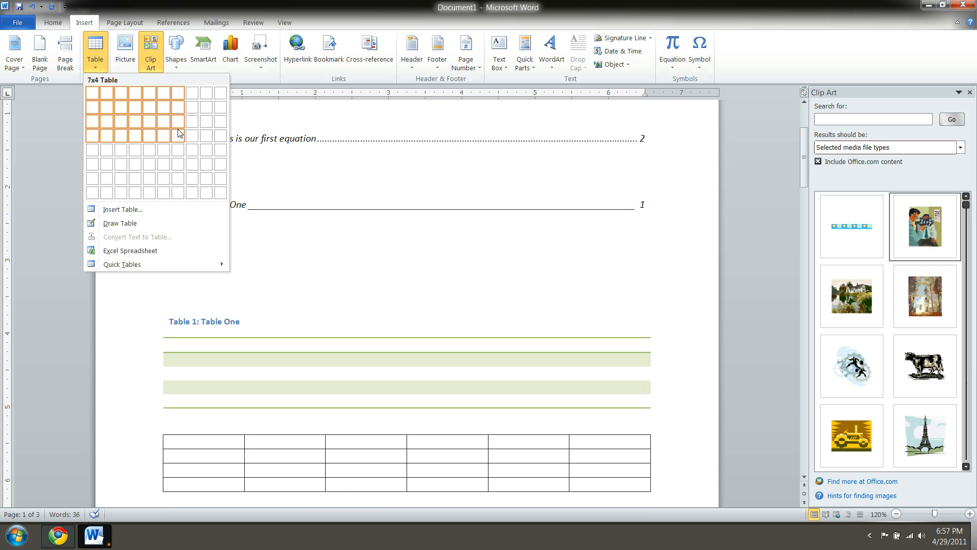
click(207, 122)
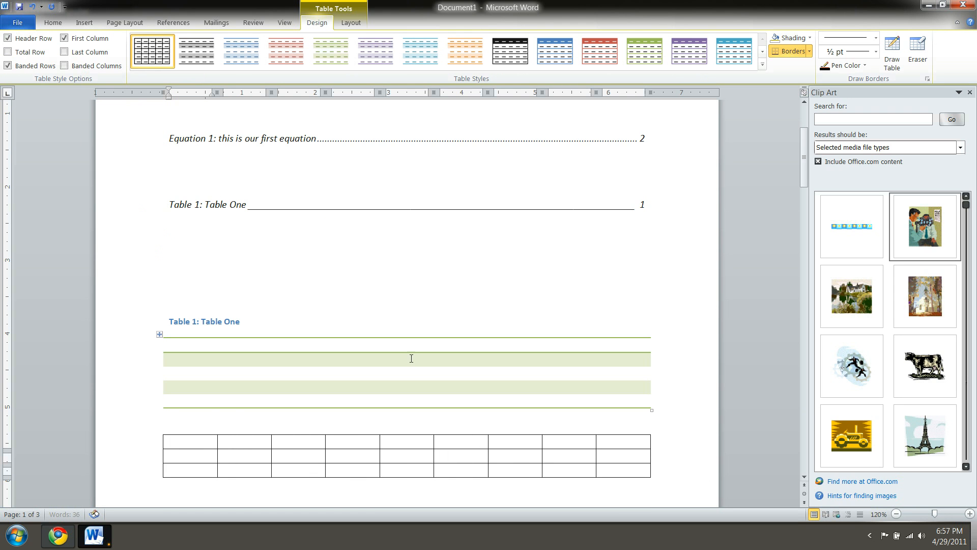
click(510, 51)
scroll(211, 297, down, 5)
click(200, 303)
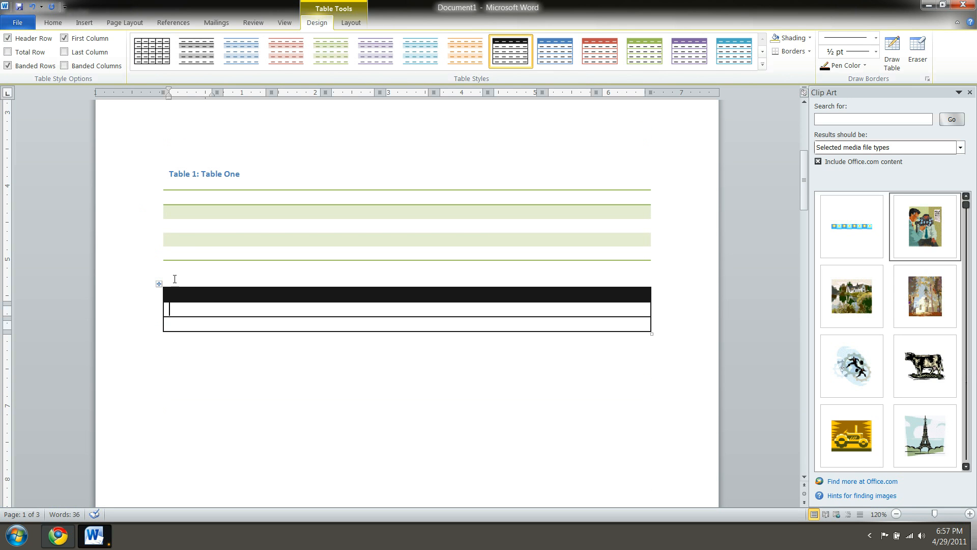
Add the caption "Table 2: Table two this time" above the whole table with the black header row, using the Table label
click(175, 279)
click(159, 283)
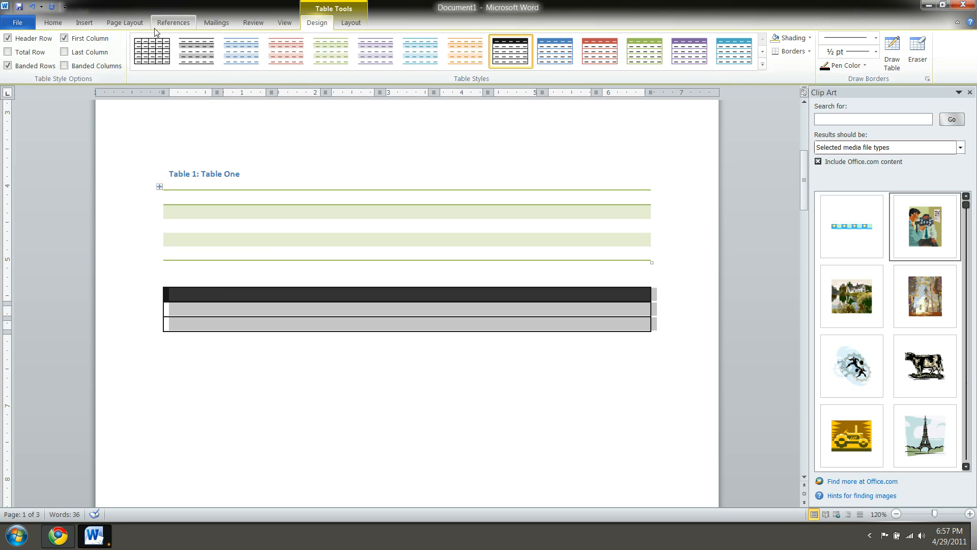
click(172, 23)
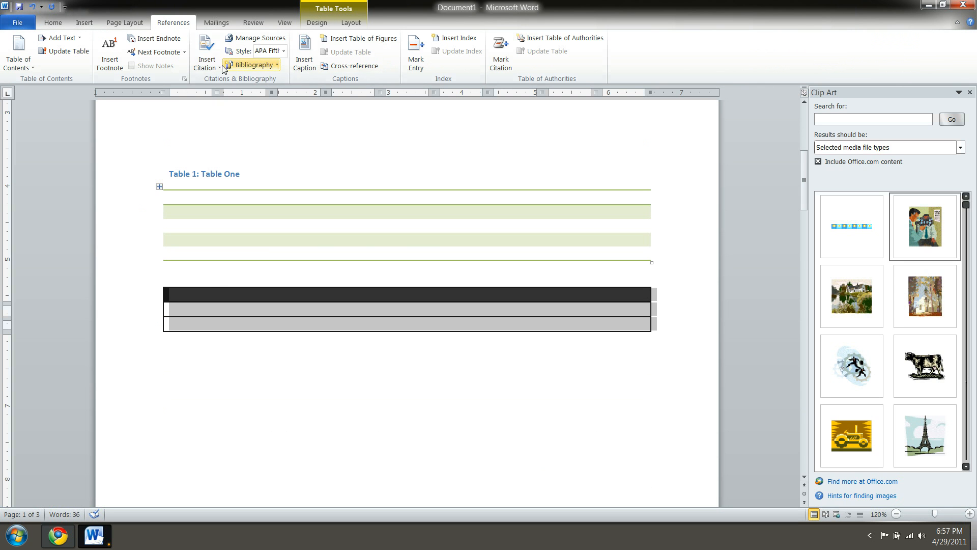
click(308, 66)
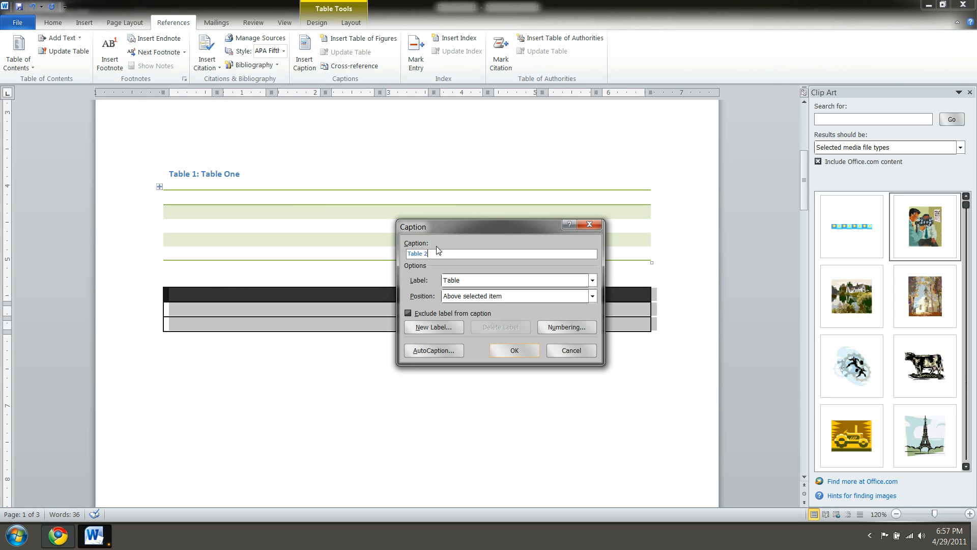
text(: Table two this time)
click(524, 350)
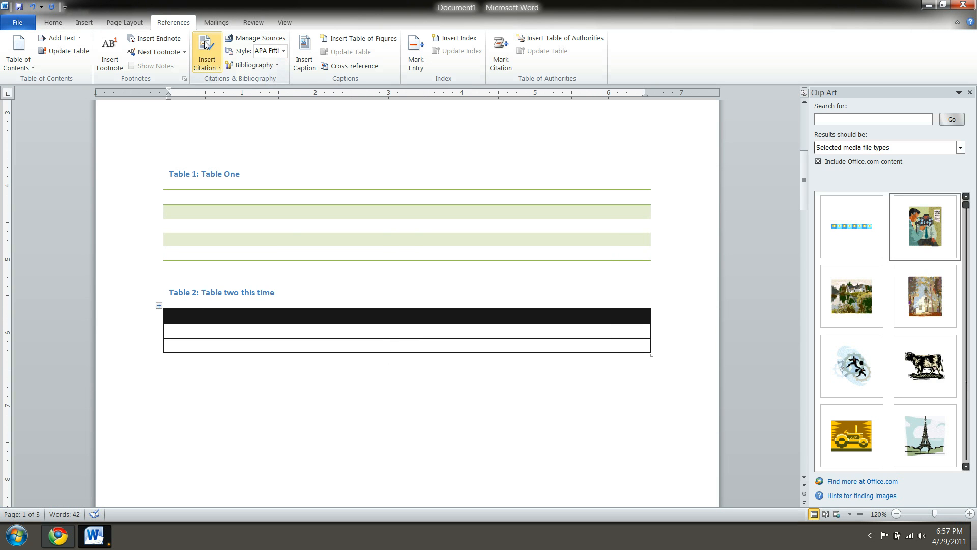
Update the entire third table of figures so that it also lists the second captioned table
scroll(316, 161, up, 3)
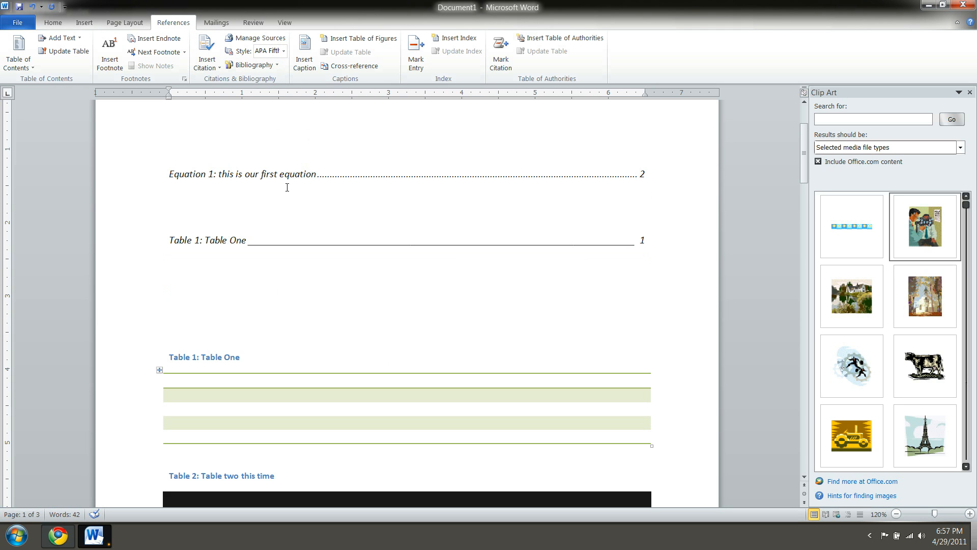
click(217, 245)
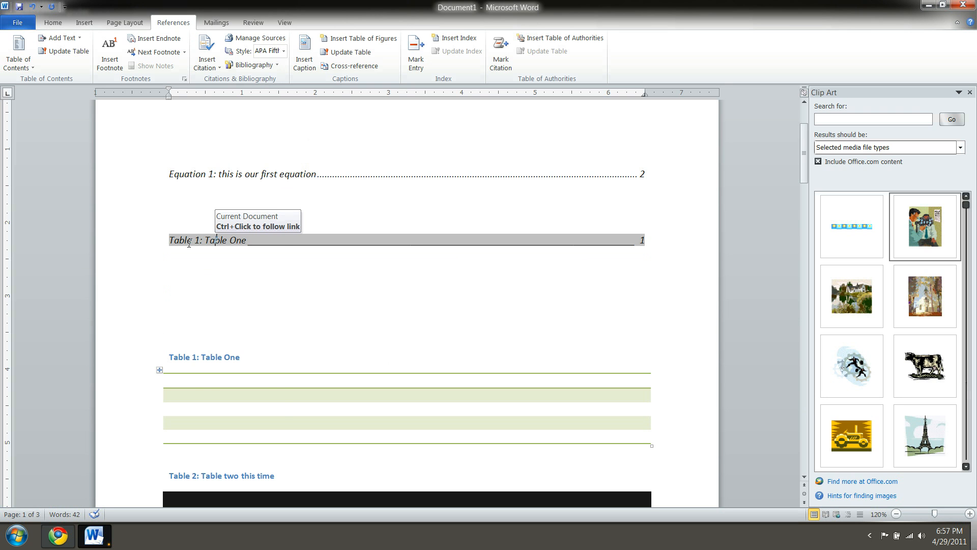
right_click(189, 244)
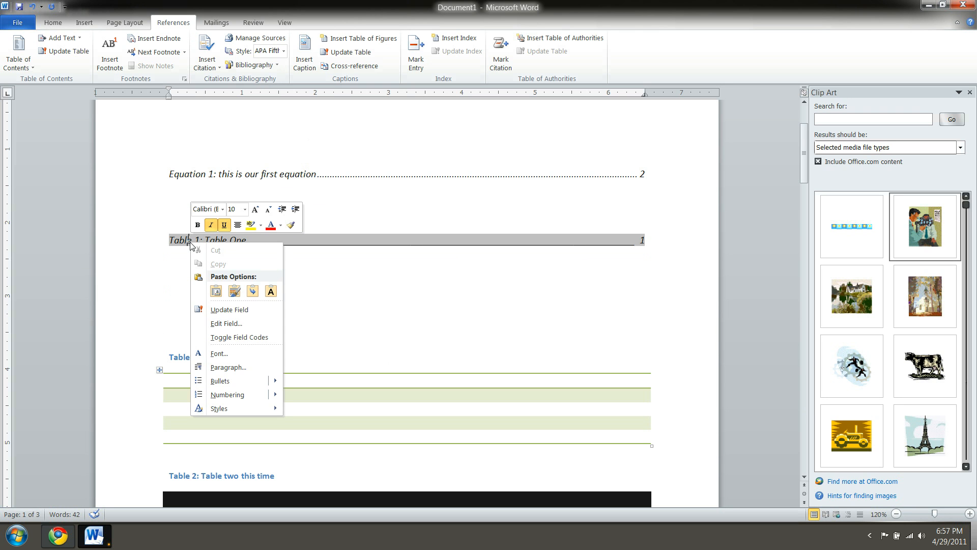
click(241, 311)
click(530, 206)
click(581, 225)
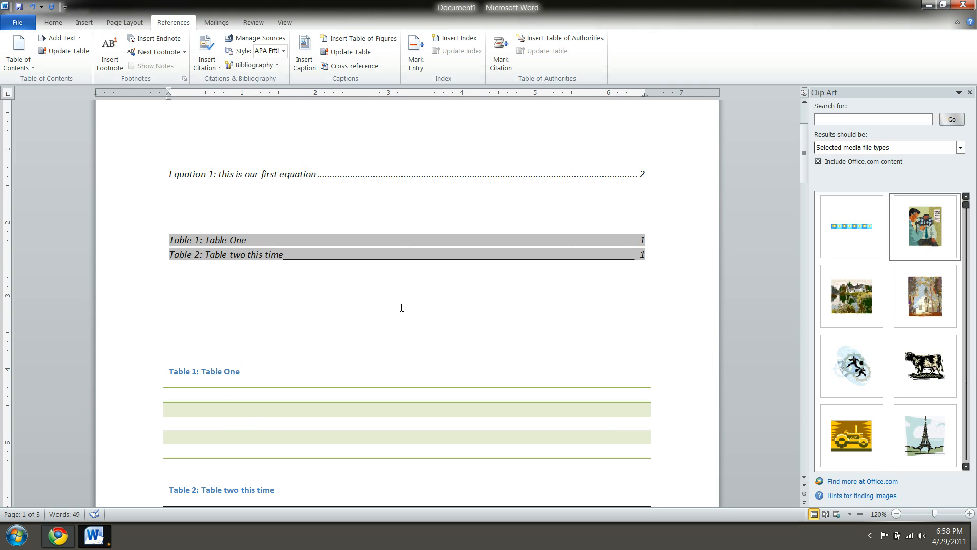
click(289, 317)
click(216, 254)
click(222, 251)
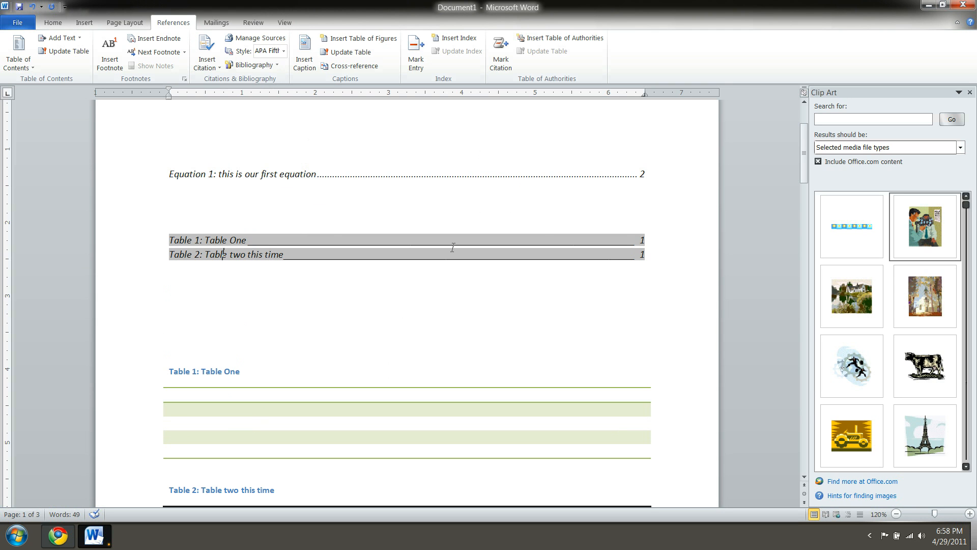
Add blank lines between the third table of figures and the Table 1 caption to push both captioned tables down to page 3
click(170, 344)
key(Return)
key(Return)
key(Return)
key(Return)
key(Return)
key(Return)
key(Return)
key(Return)
key(Return)
key(Return)
key(Return)
key(Return)
key(Return)
key(Return)
key(Return)
key(Return)
key(Return)
key(Return)
key(Return)
key(Return)
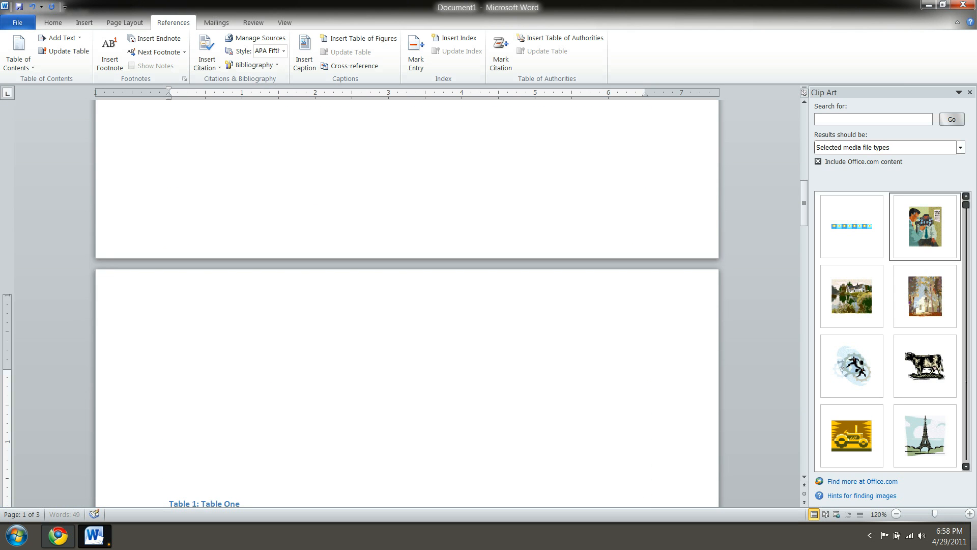
scroll(330, 307, up, 3)
scroll(330, 307, down, 7)
key(Return)
key(Return)
key(Return)
key(Return)
key(Return)
key(Return)
key(Return)
key(Return)
key(Return)
key(Return)
key(Return)
key(Return)
key(Return)
key(Return)
key(Return)
key(Return)
key(Return)
key(Return)
key(Return)
key(Return)
key(Return)
key(Return)
key(Return)
key(Return)
key(Return)
key(Return)
key(Return)
key(Return)
key(Return)
key(Return)
key(Return)
key(Return)
key(Return)
Update the entire list of captioned tables so that its page numbers match the tables' new location
scroll(328, 301, up, 20)
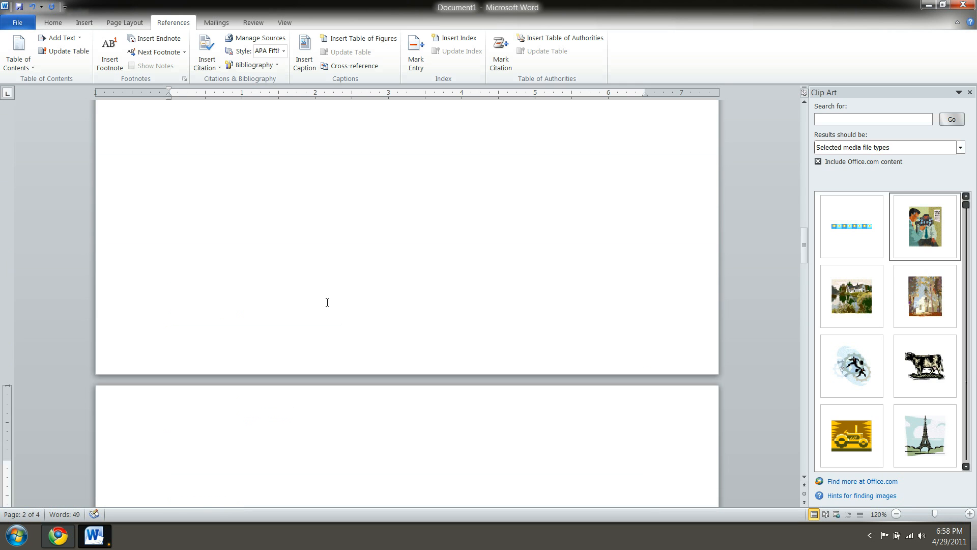
scroll(329, 301, up, 10)
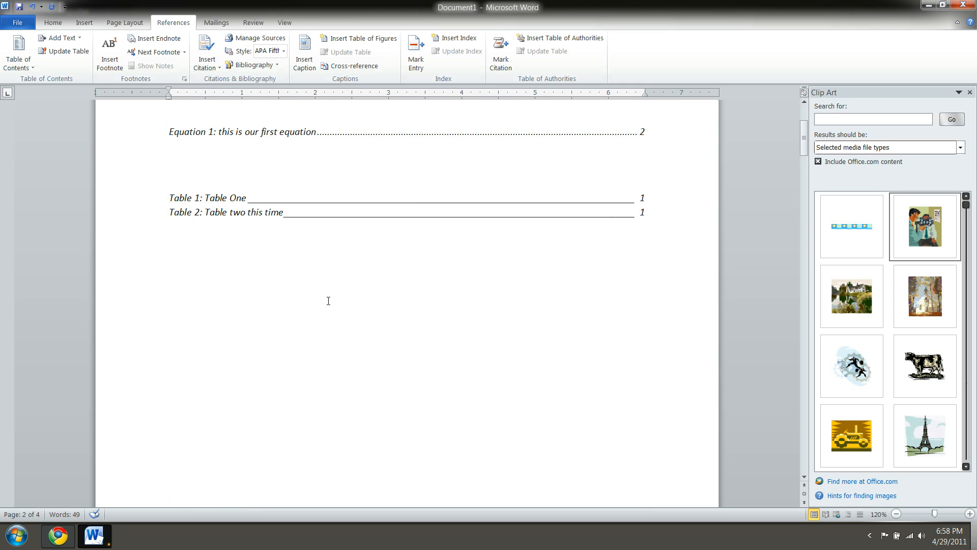
click(206, 356)
right_click(209, 348)
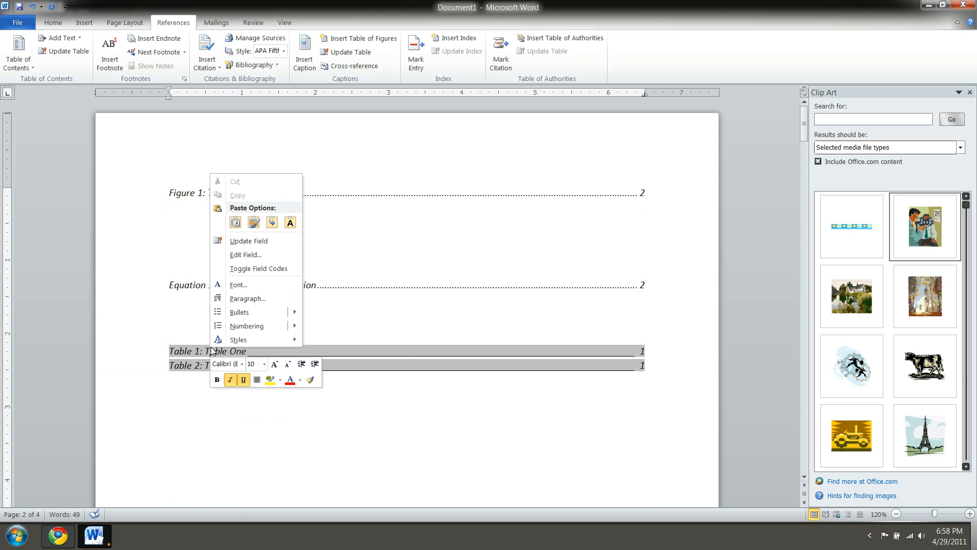
click(277, 243)
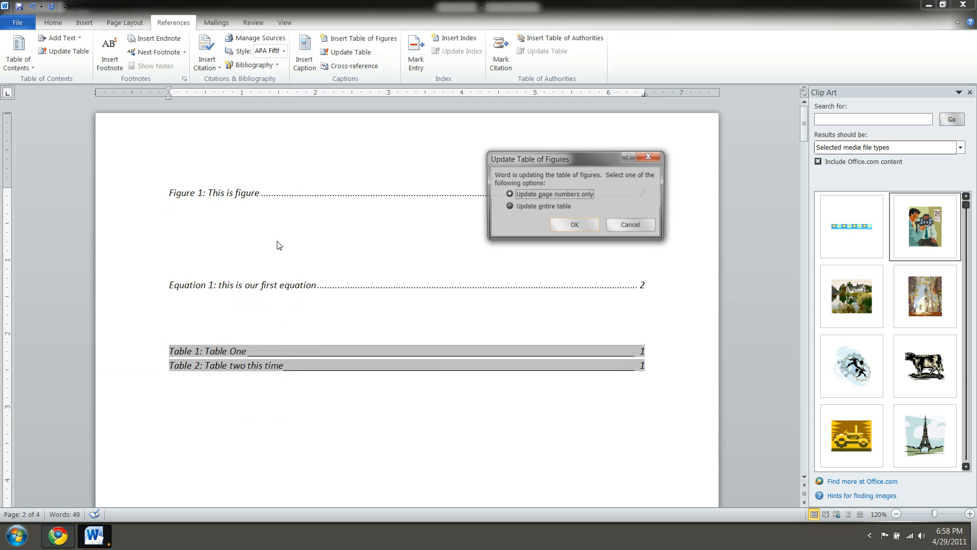
click(555, 210)
click(566, 222)
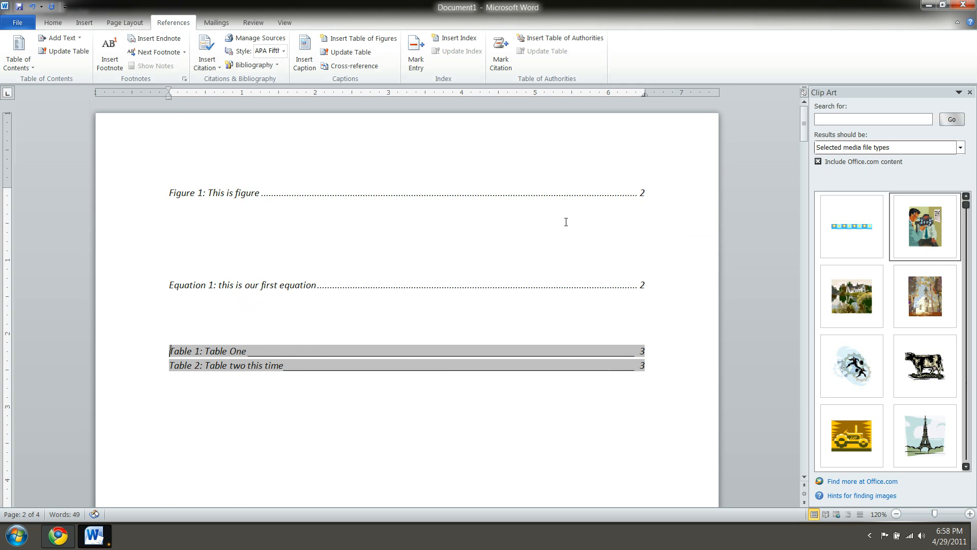
click(504, 328)
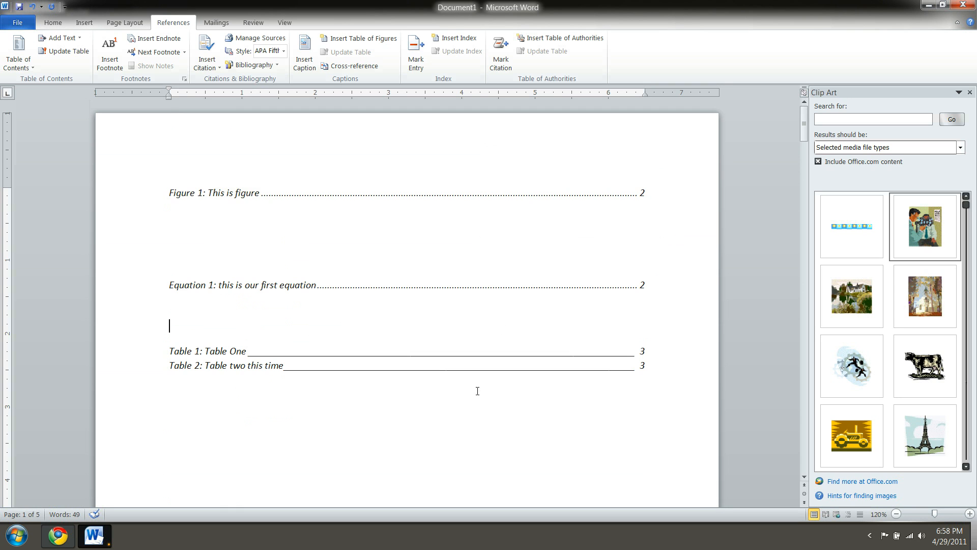
Paste the copied article text with its source formatting into the blank area below the third table of figures
scroll(485, 392, down, 3)
click(482, 345)
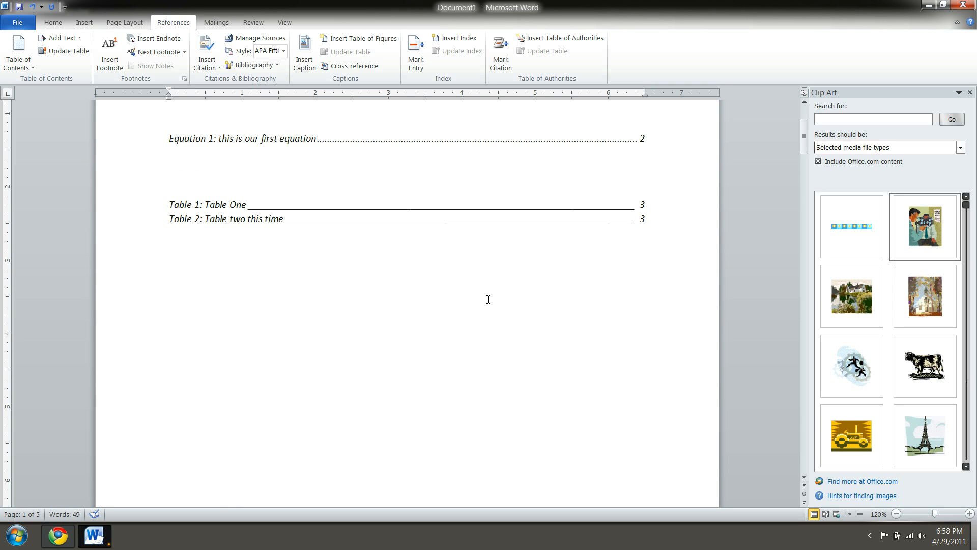
scroll(504, 347, up, 3)
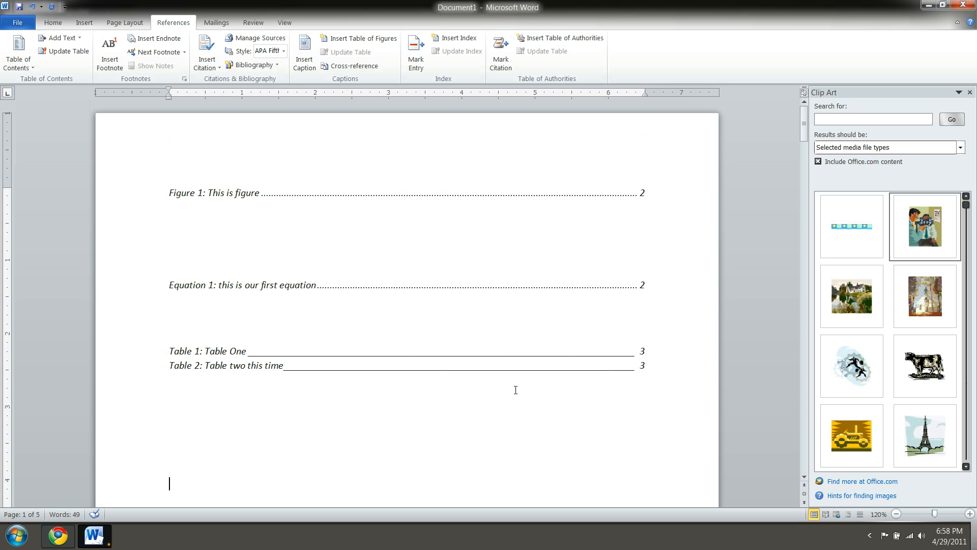
scroll(416, 376, down, 3)
scroll(417, 377, down, 1)
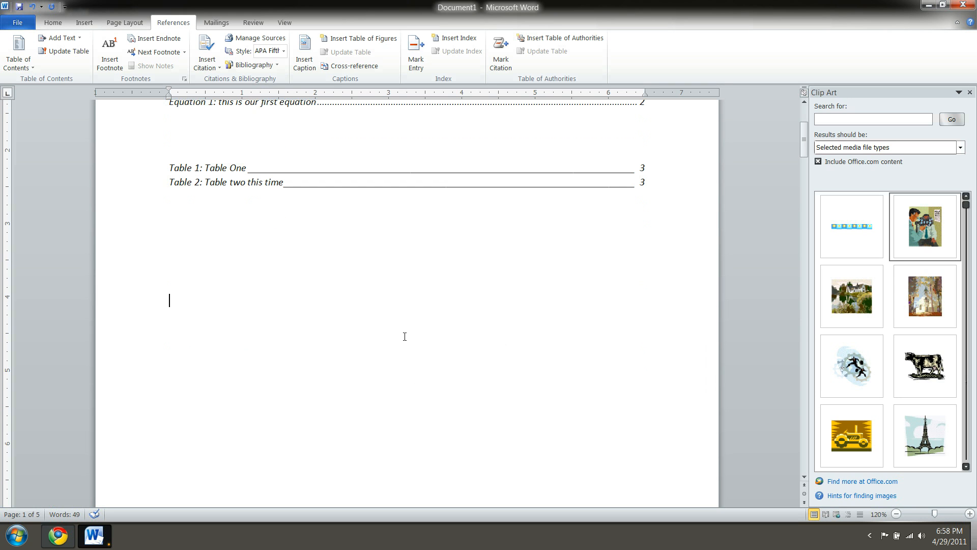
right_click(417, 310)
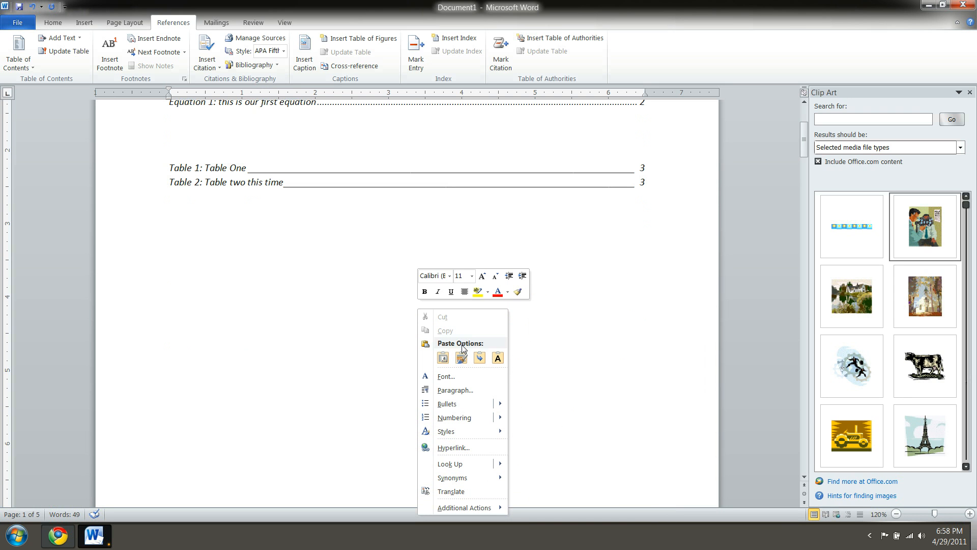
click(443, 358)
drag(604, 341, 285, 296)
click(349, 384)
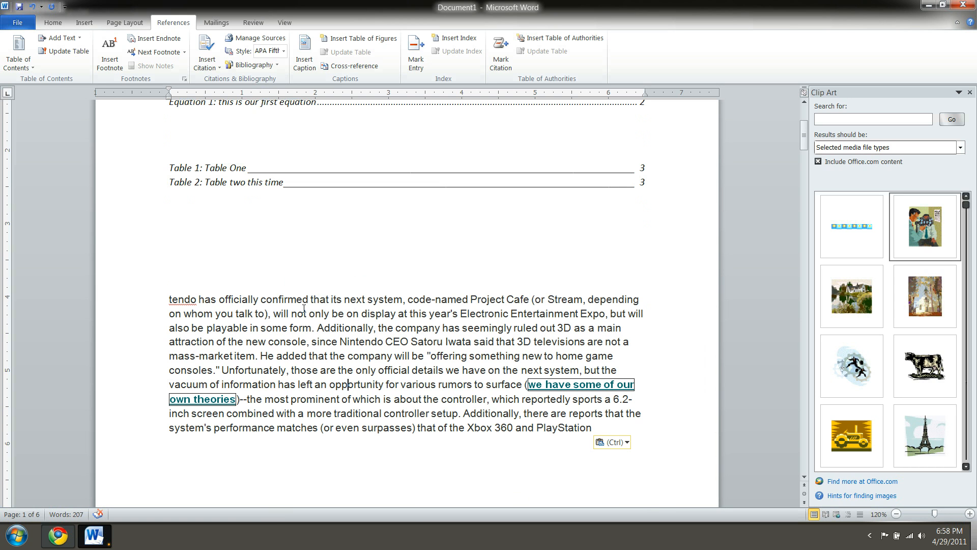
Insert empty parentheses after "officially confirmed" in the pasted paragraph and place the cursor between them
drag(554, 355, 171, 315)
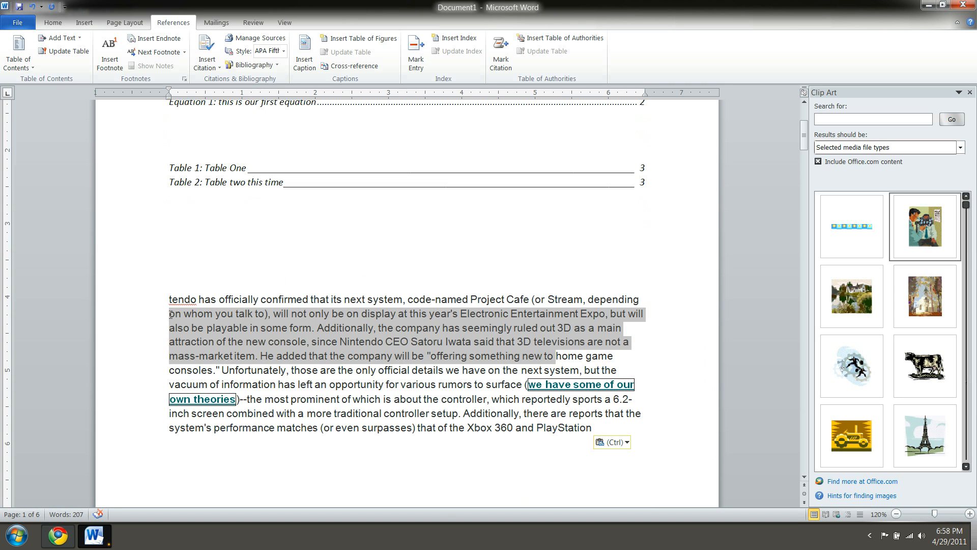
click(330, 385)
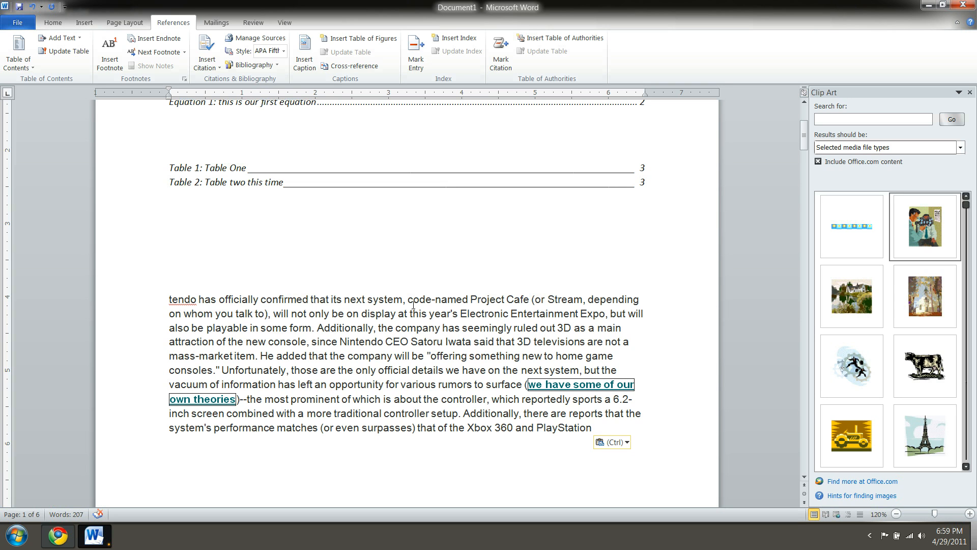
text(())
key(Left)
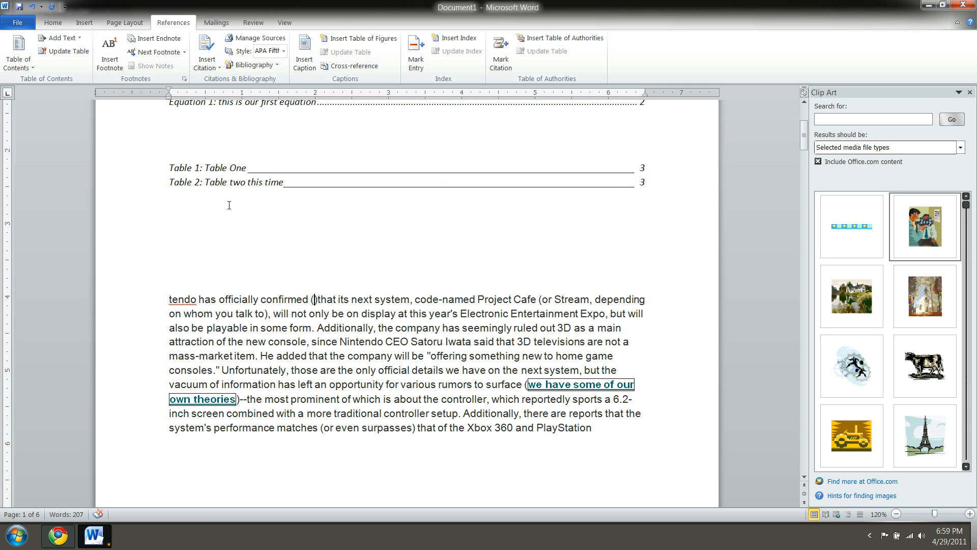
Insert a hyperlinked cross-reference to the caption "Figure 1: This is figure" inside the parentheses, using only its label and number
click(84, 22)
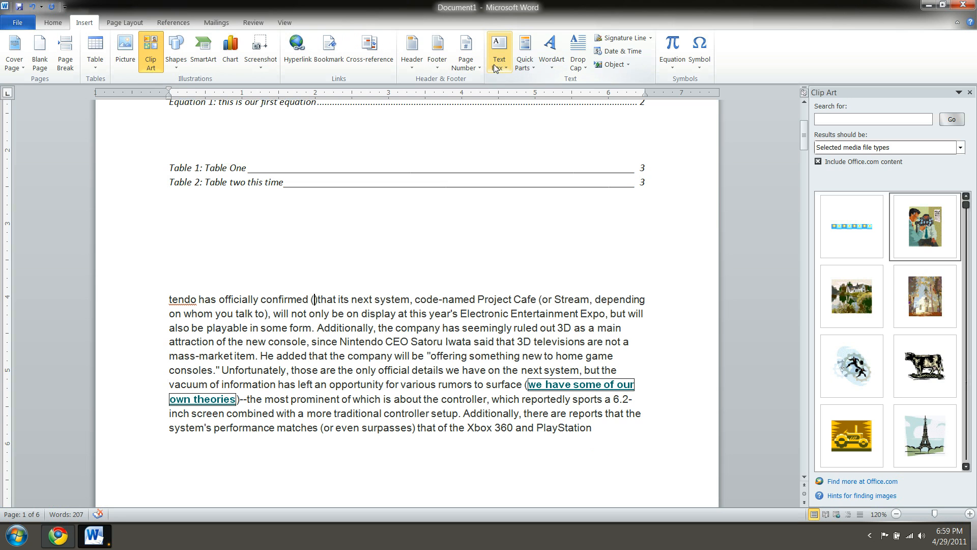
click(383, 51)
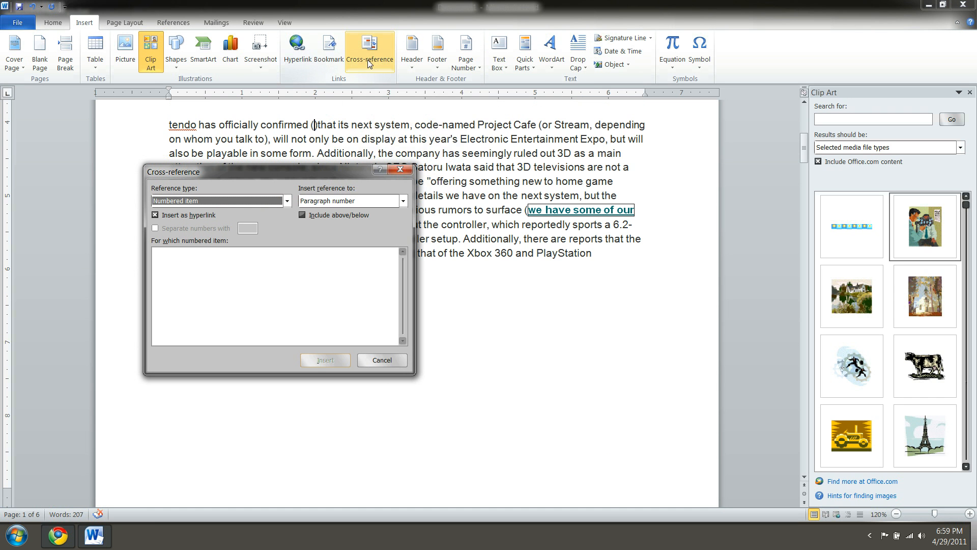
click(287, 200)
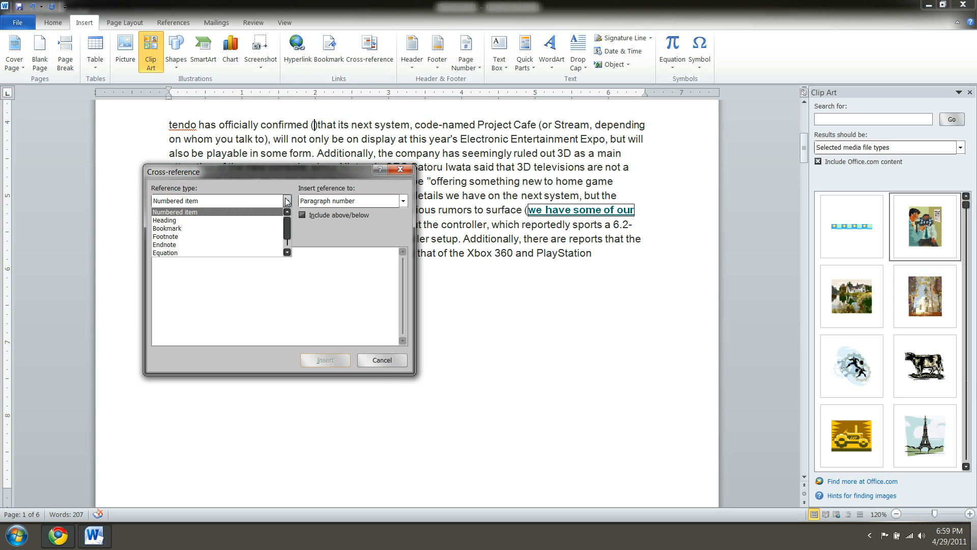
click(288, 252)
click(287, 253)
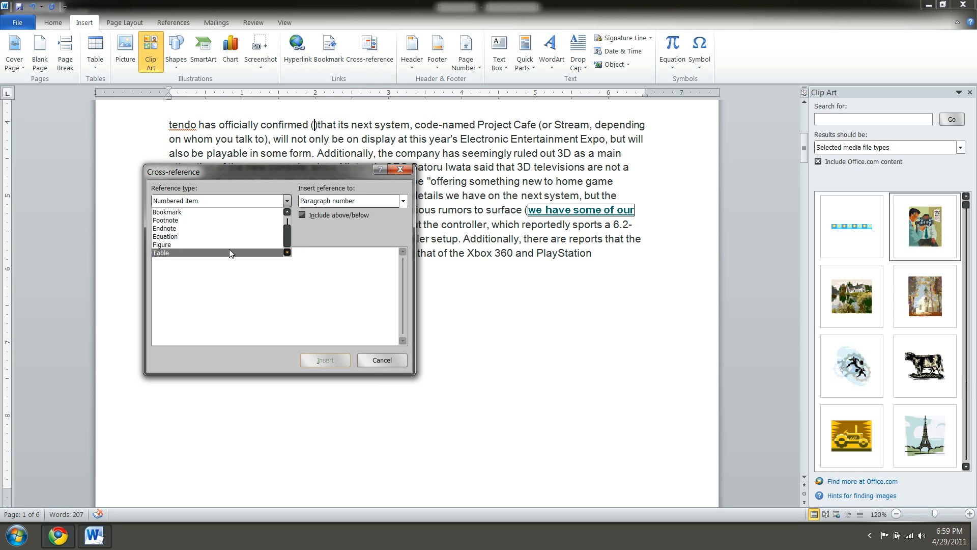
click(181, 245)
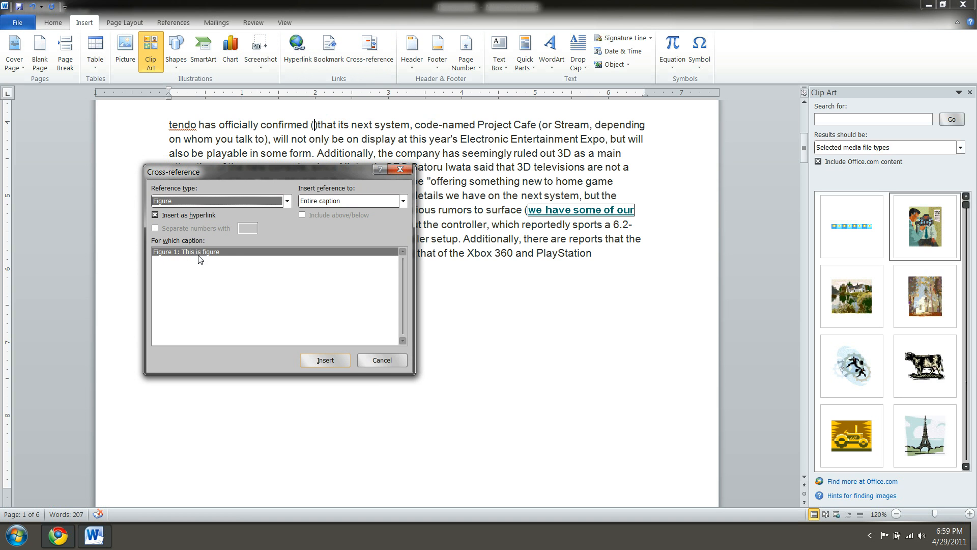
click(198, 255)
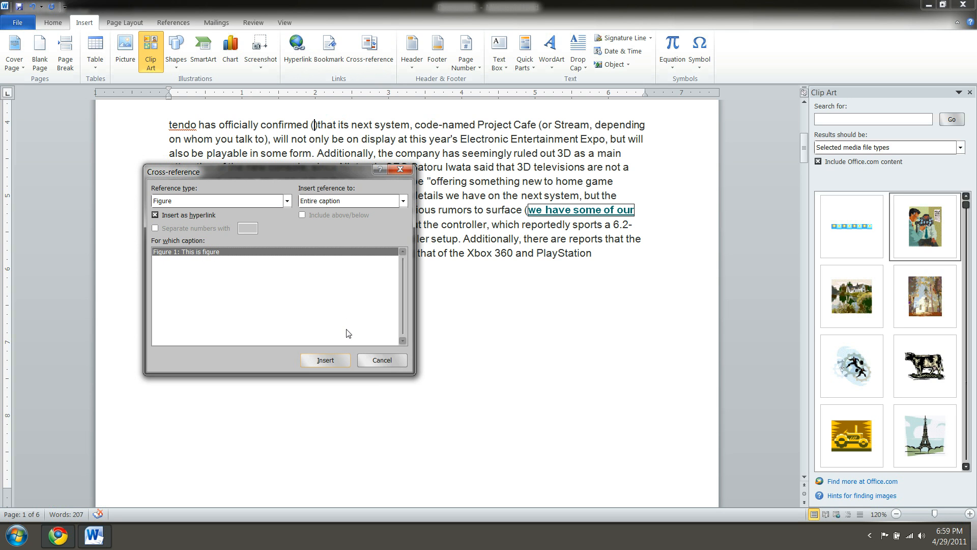
click(365, 203)
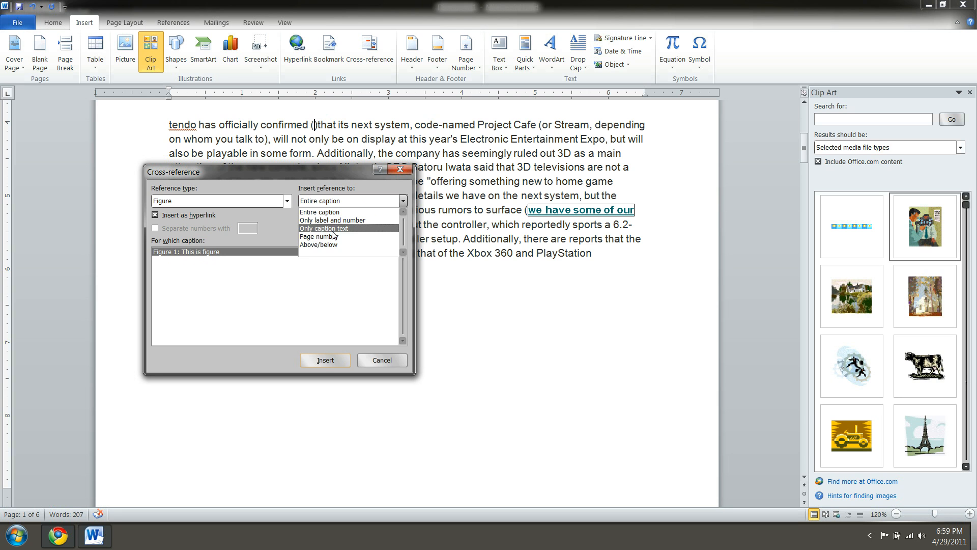
click(358, 220)
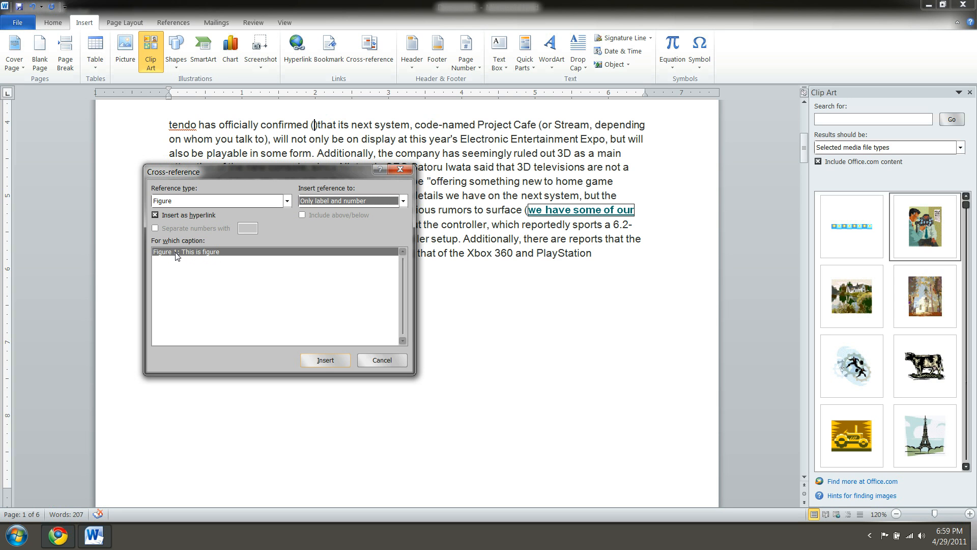
click(344, 201)
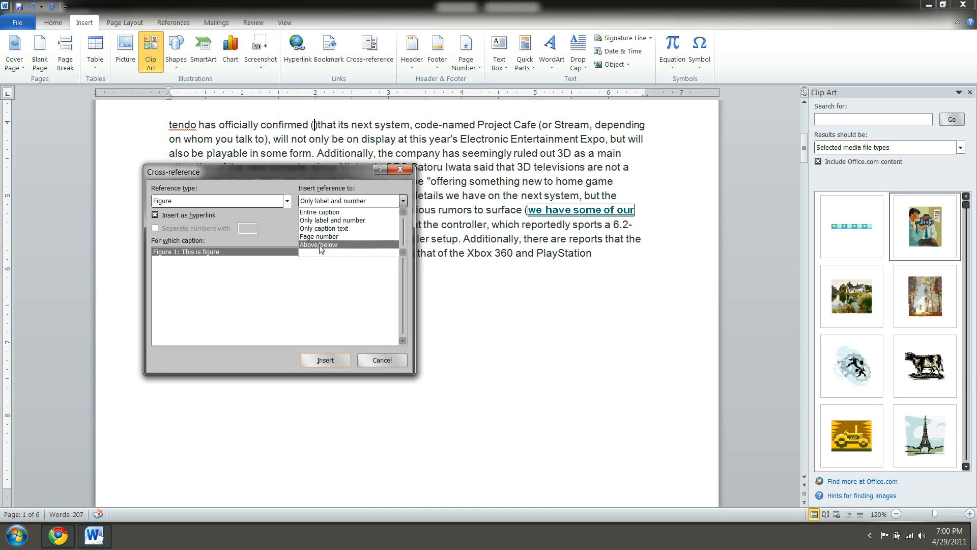
click(340, 223)
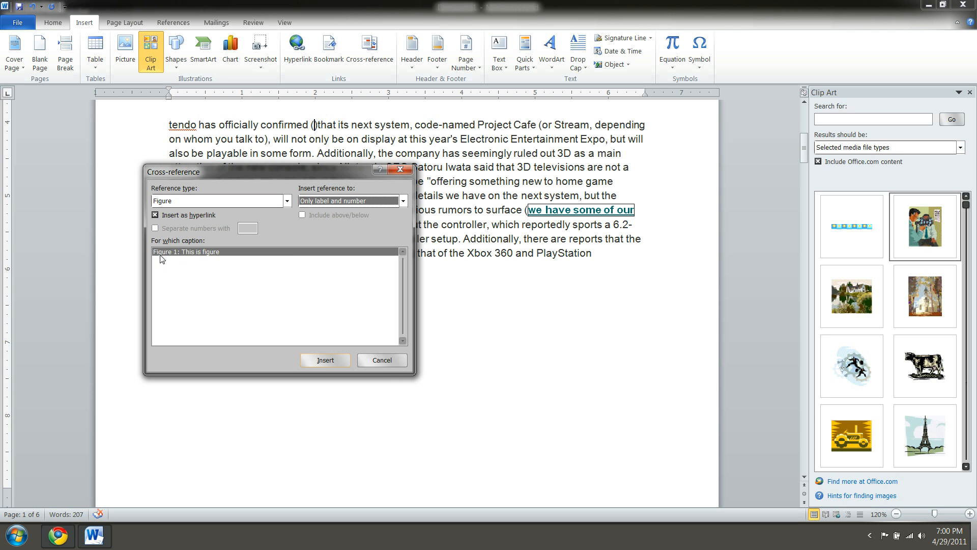
click(329, 361)
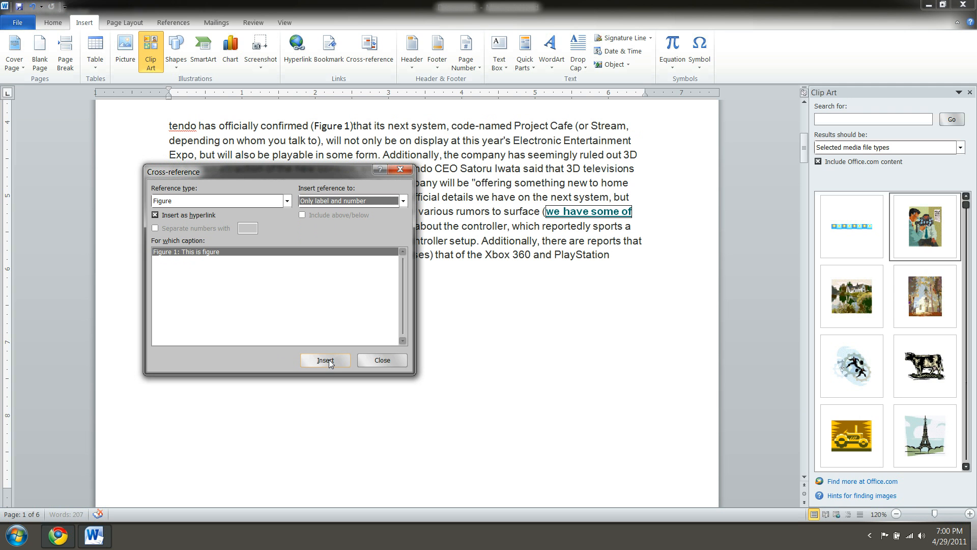
Close the Cross-reference dialog and update the "Figure 1" cross-reference field in the pasted paragraph
click(384, 358)
click(335, 129)
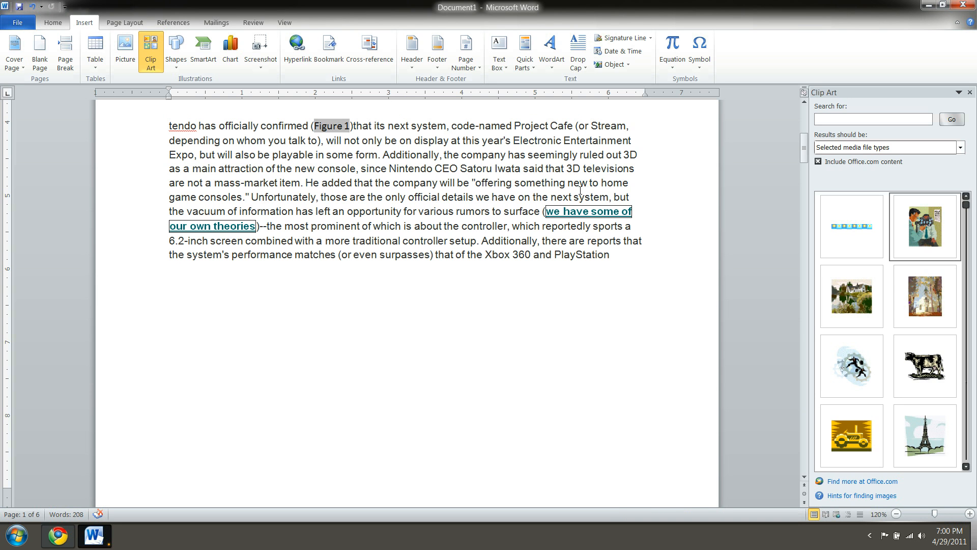
scroll(578, 189, up, 3)
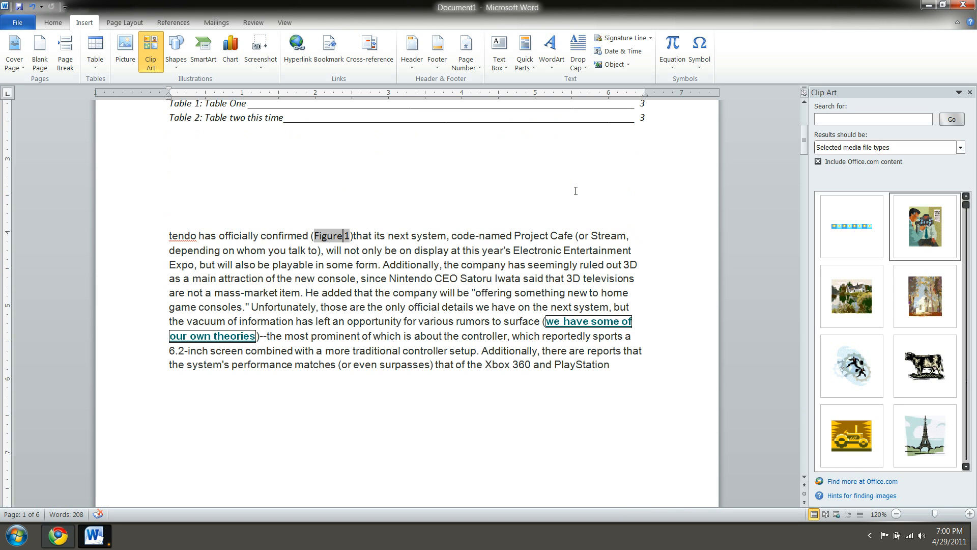
right_click(332, 236)
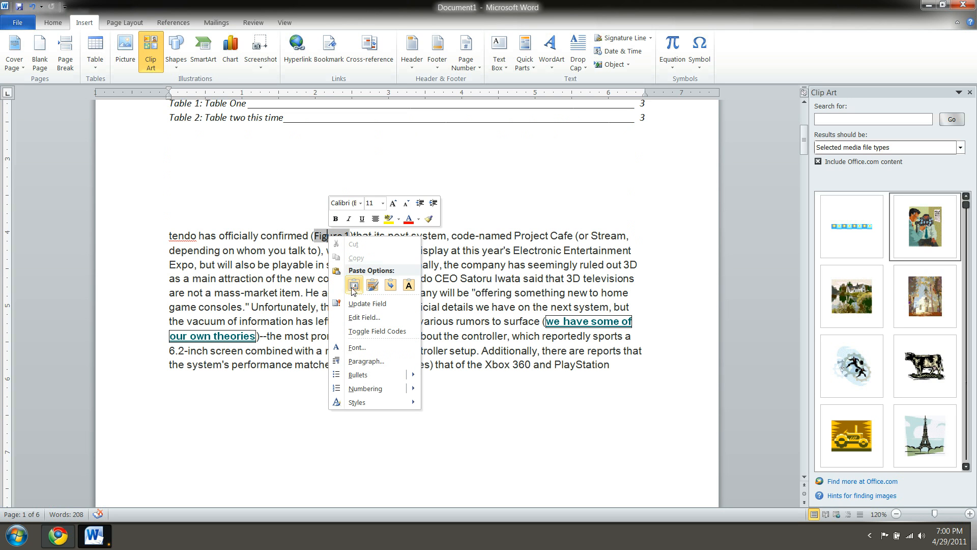
click(369, 304)
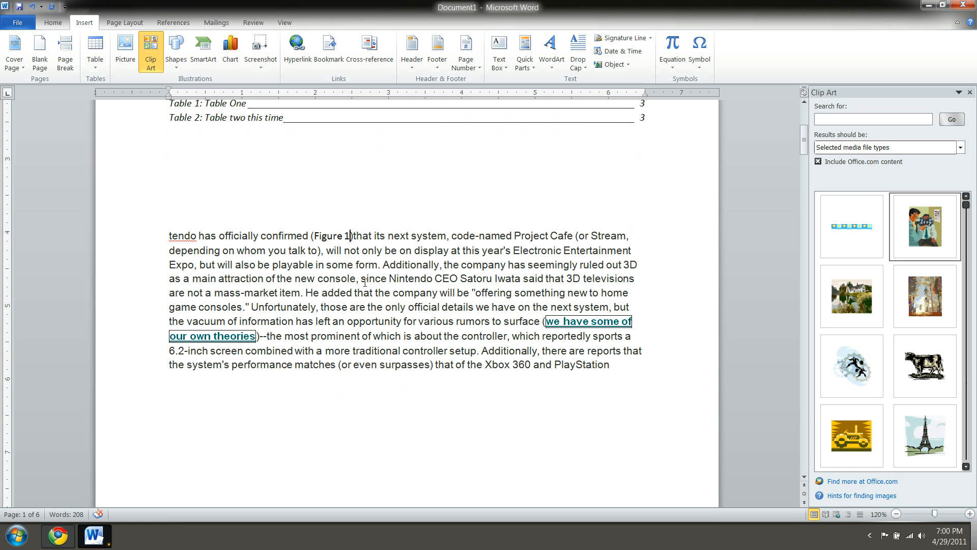
Insert the yellow tractor clip art on the blank line below the pasted paragraph
scroll(365, 282, down, 3)
scroll(365, 283, up, 3)
click(332, 398)
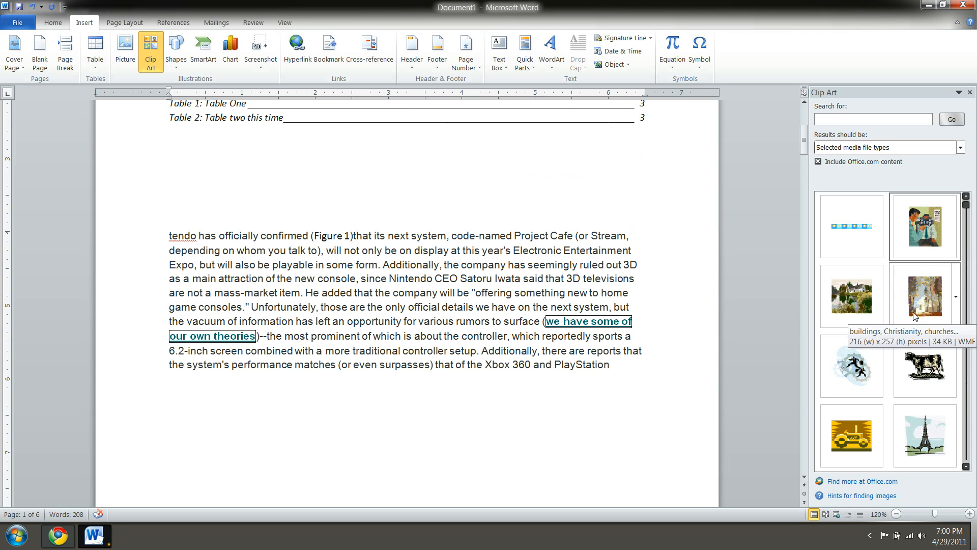
click(861, 438)
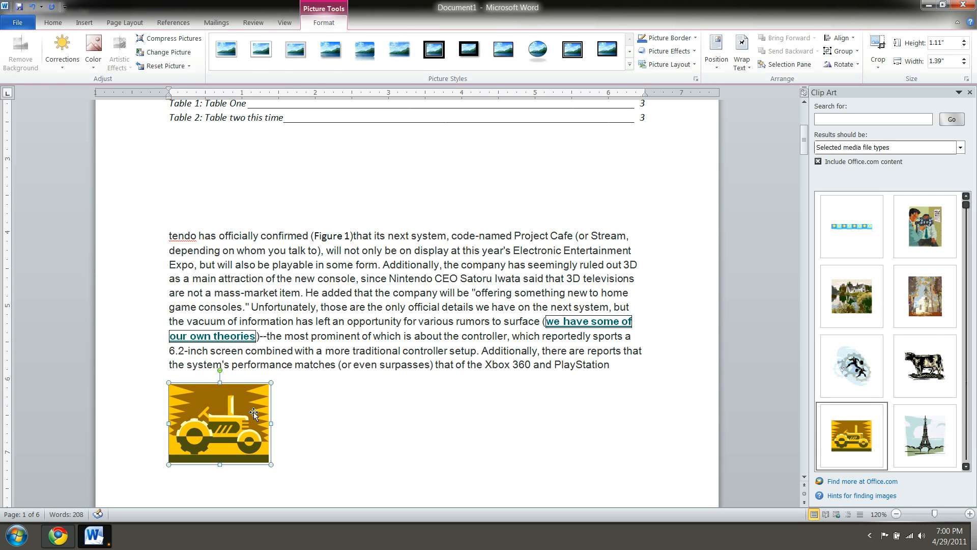
click(310, 440)
Add the caption "Figure 1: No this is figure 1" below the tractor picture, using the Figure label
right_click(213, 437)
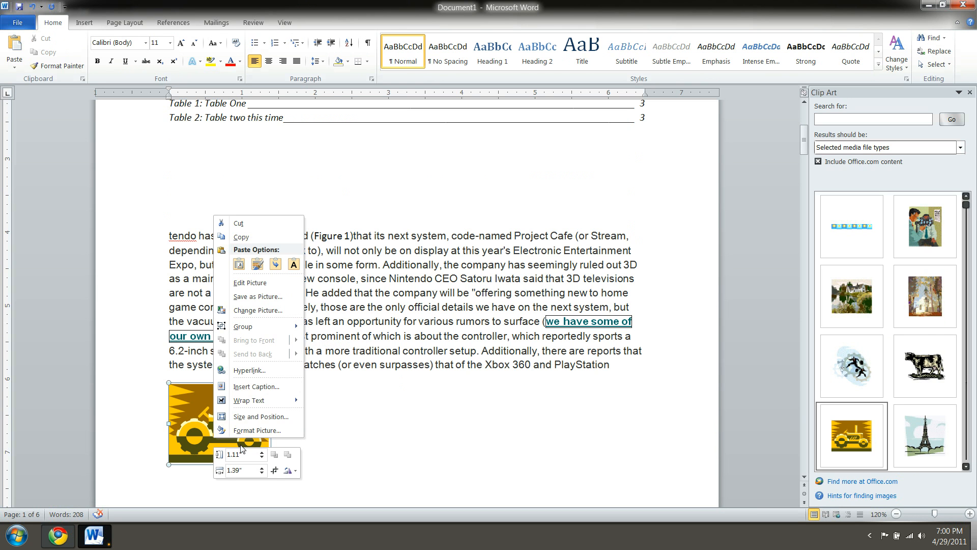
click(260, 387)
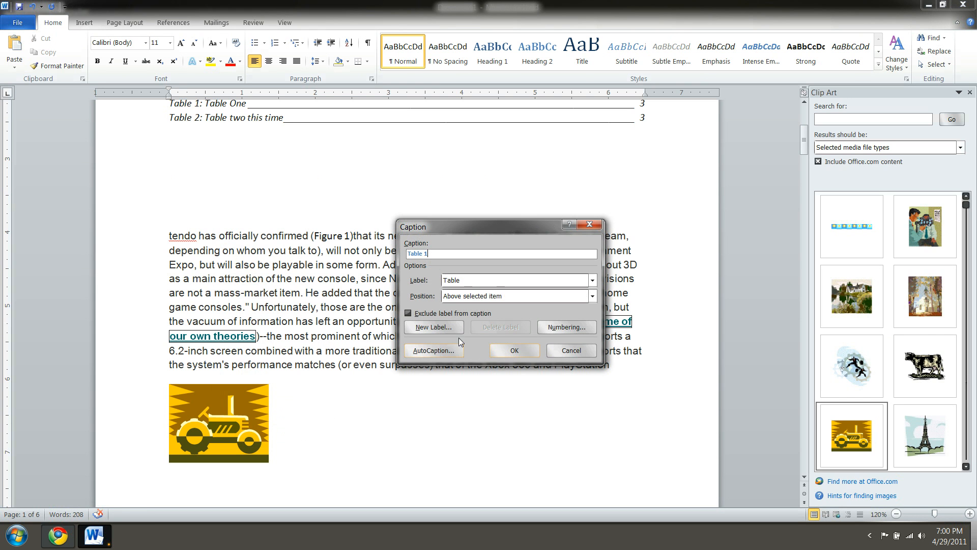
click(474, 280)
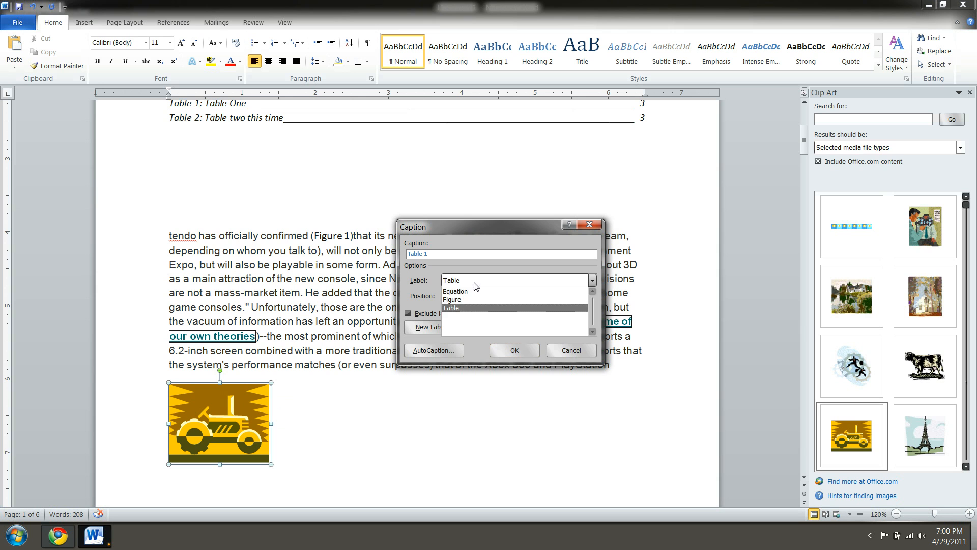
click(473, 300)
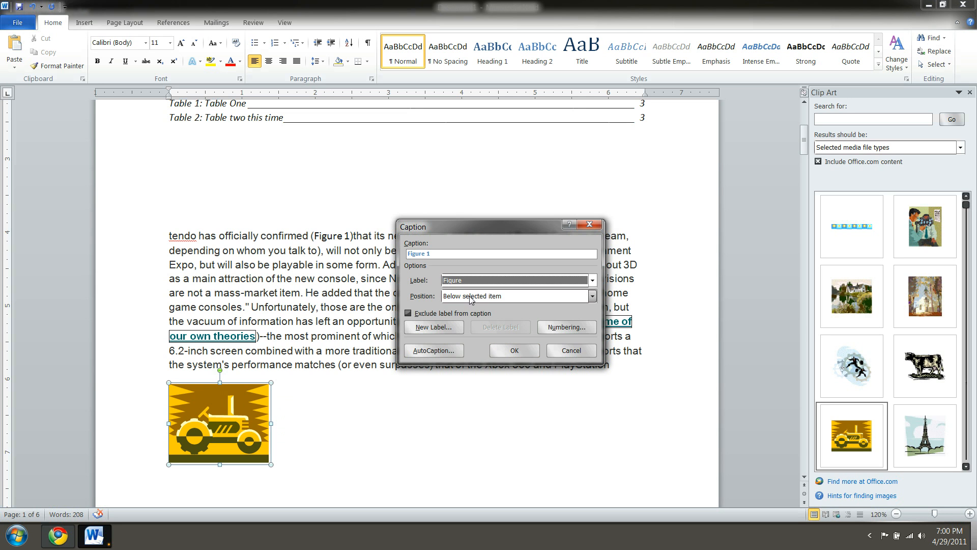
click(456, 255)
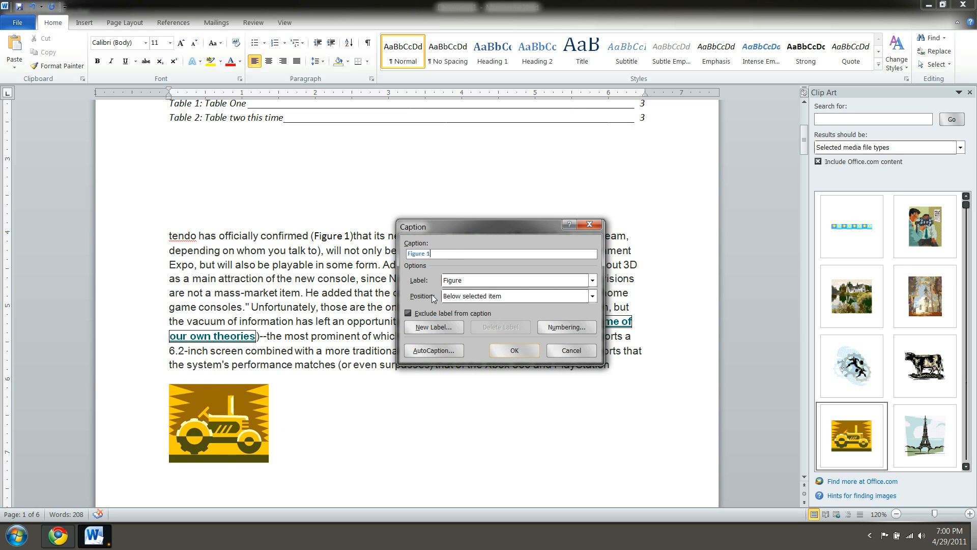
text(: No this is figure 1)
click(502, 352)
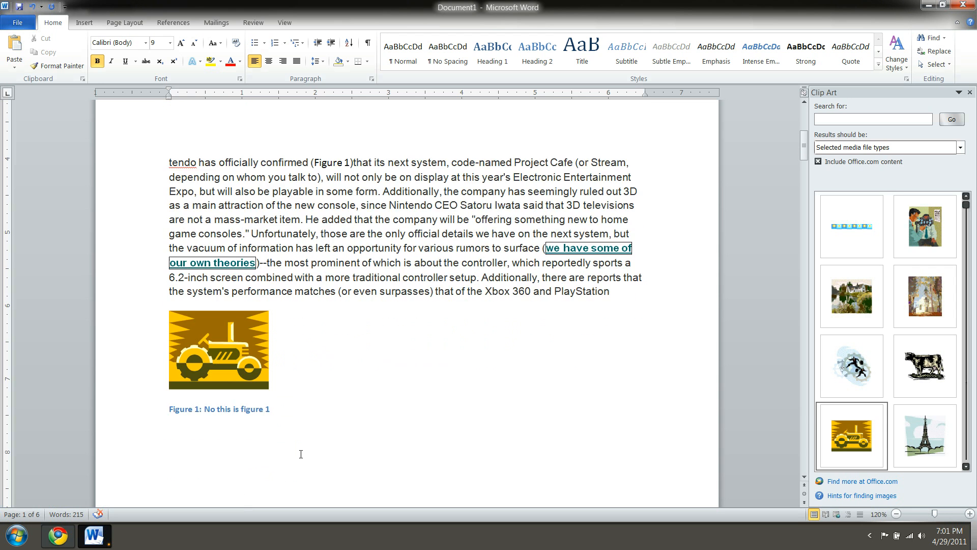
Update the entire table of figures that lists the Figure captions at the start of the document
scroll(299, 456, down, 1)
scroll(290, 438, up, 4)
click(240, 194)
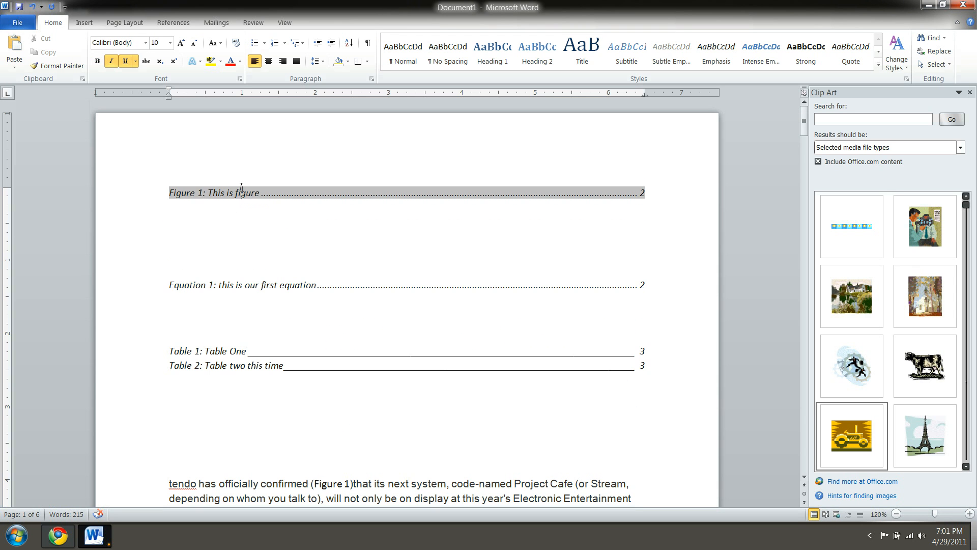
right_click(229, 196)
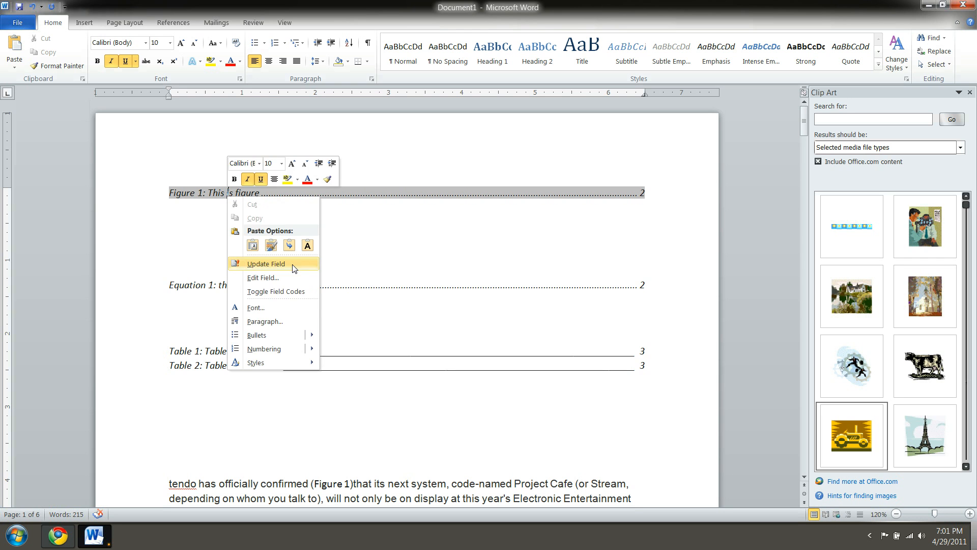
click(296, 265)
click(517, 207)
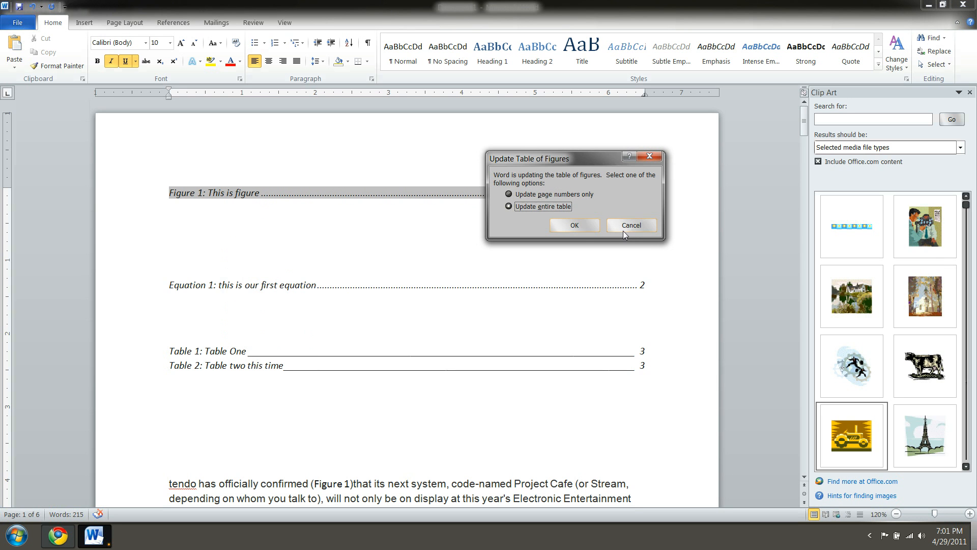
click(581, 229)
Compare the entries in the updated list of figures with the caption below the tractor picture
click(231, 198)
click(232, 208)
click(242, 198)
click(243, 207)
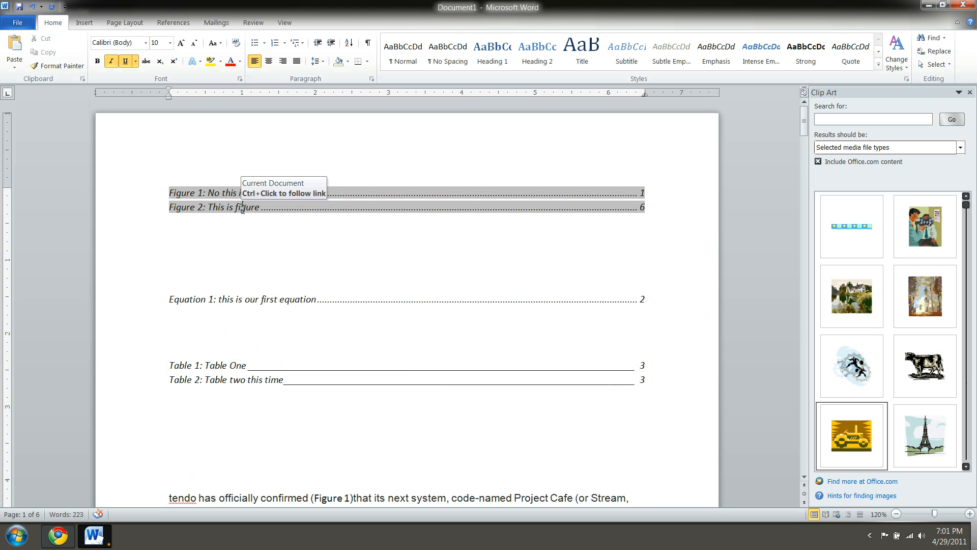
scroll(241, 211, down, 10)
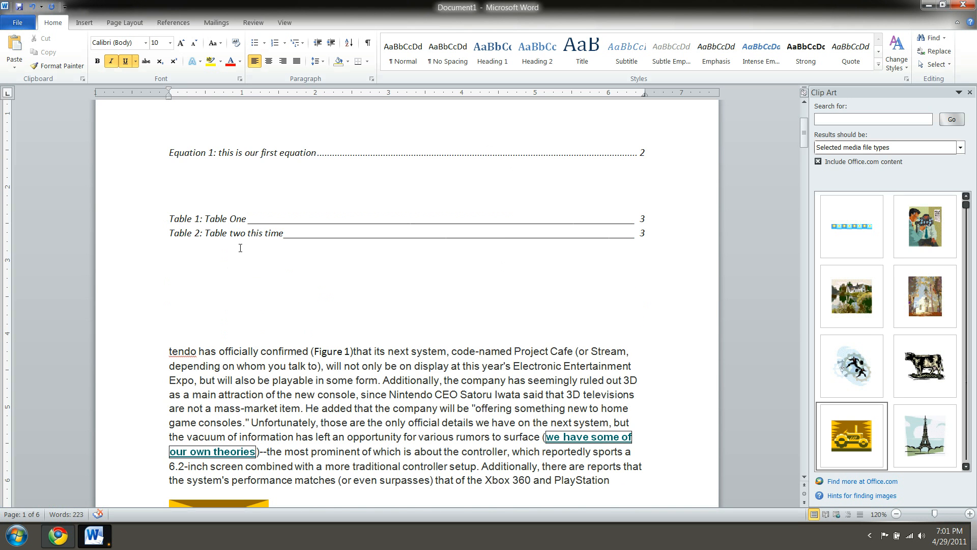
click(216, 305)
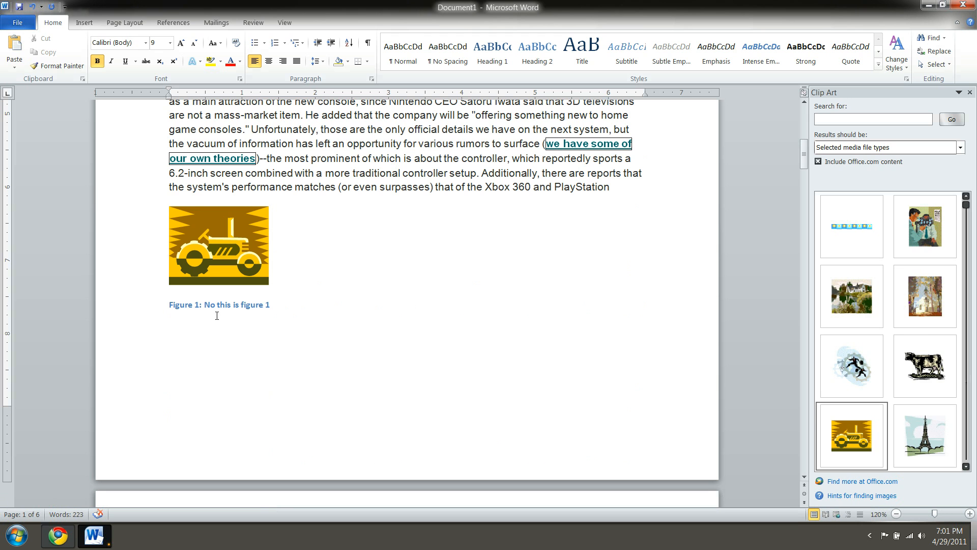
scroll(225, 284, down, 1)
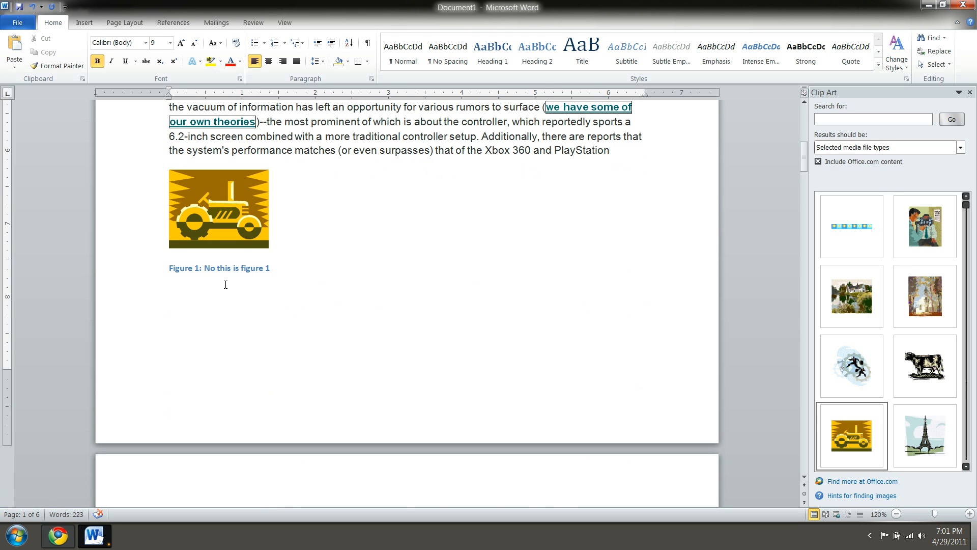
scroll(279, 331, up, 7)
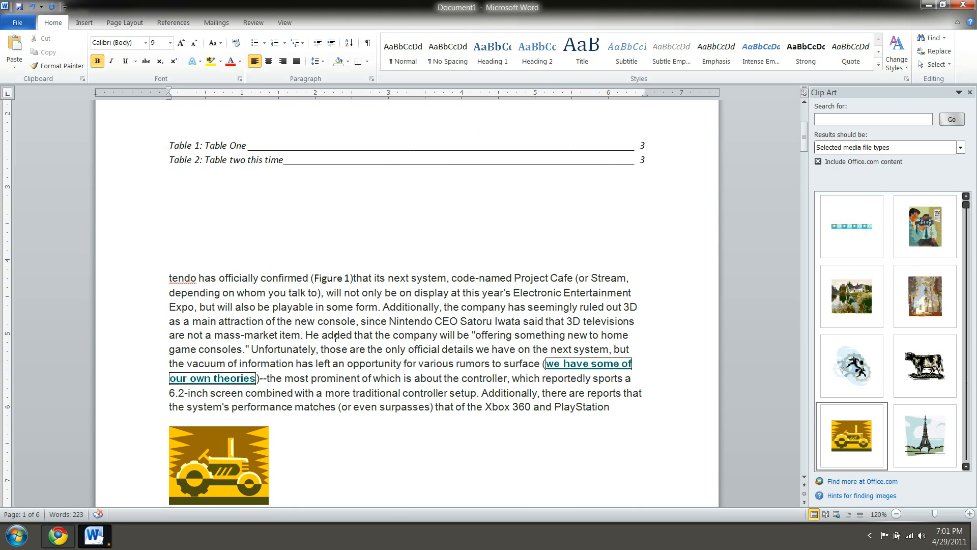
Update the figure cross-reference field in parentheses after "officially confirmed" to match the renumbered captions
click(334, 280)
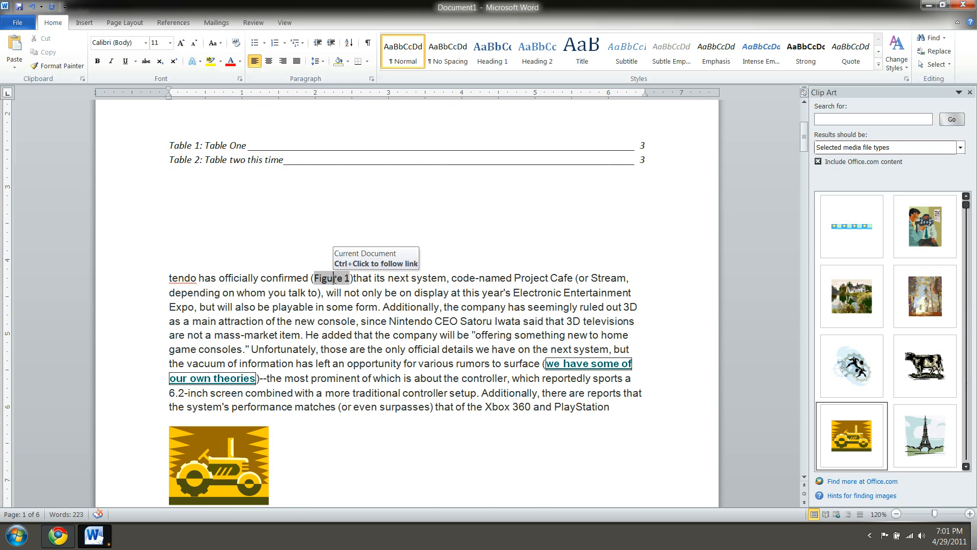
right_click(334, 280)
click(381, 348)
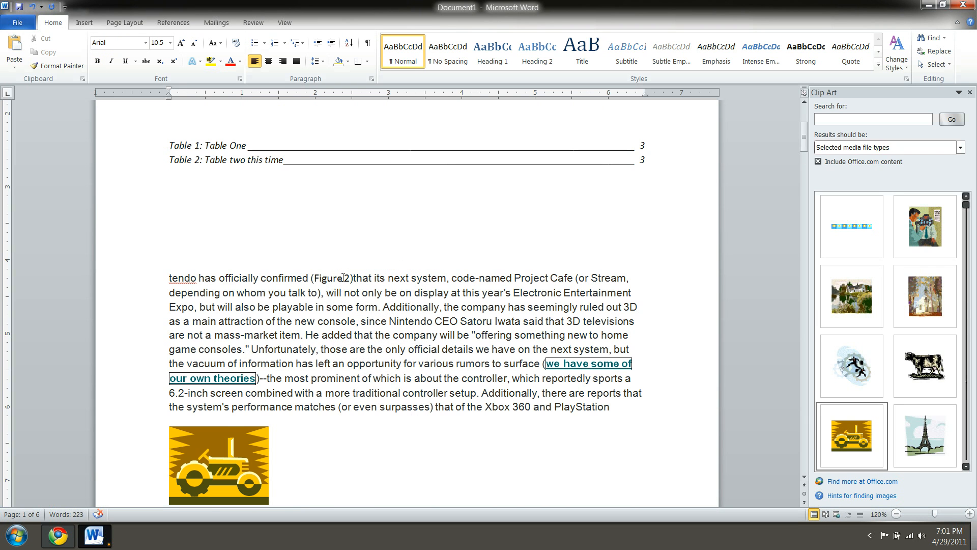
drag(323, 278, 350, 279)
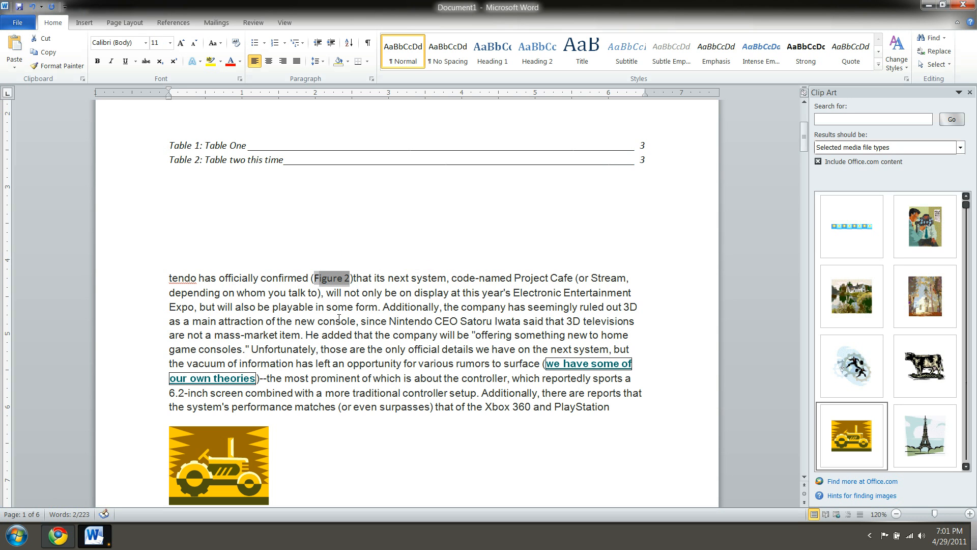
drag(805, 138, 782, 138)
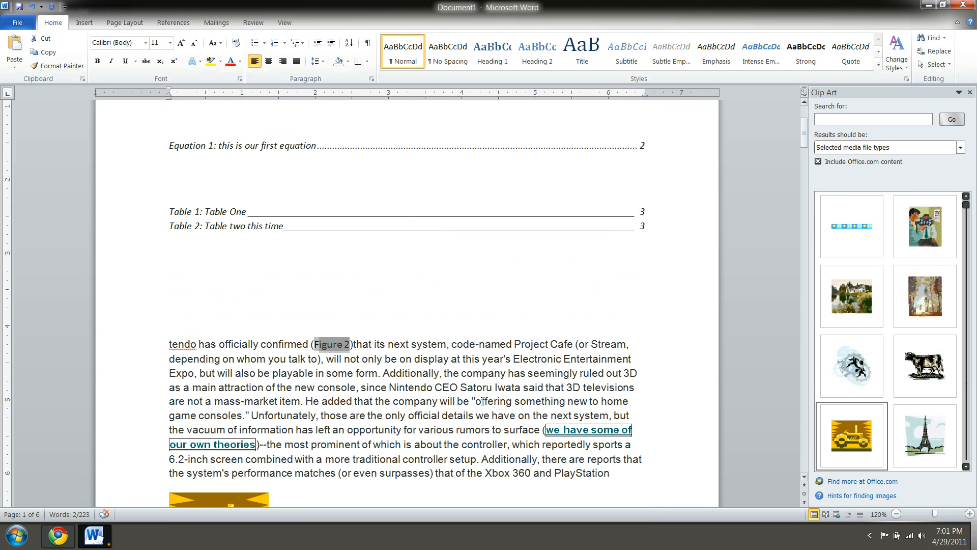
click(420, 414)
drag(320, 344, 337, 346)
right_click(329, 349)
click(308, 425)
scroll(311, 430, down, 3)
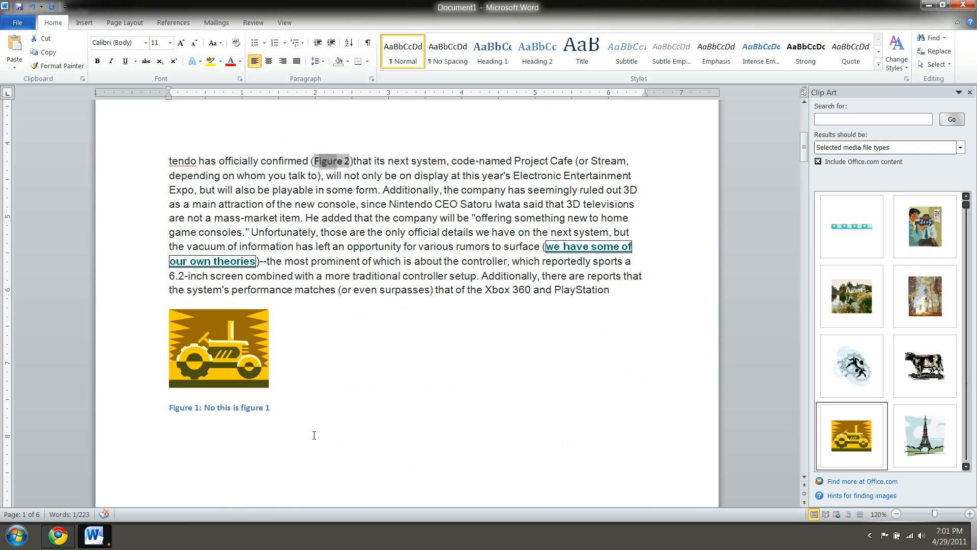
drag(311, 412, 81, 386)
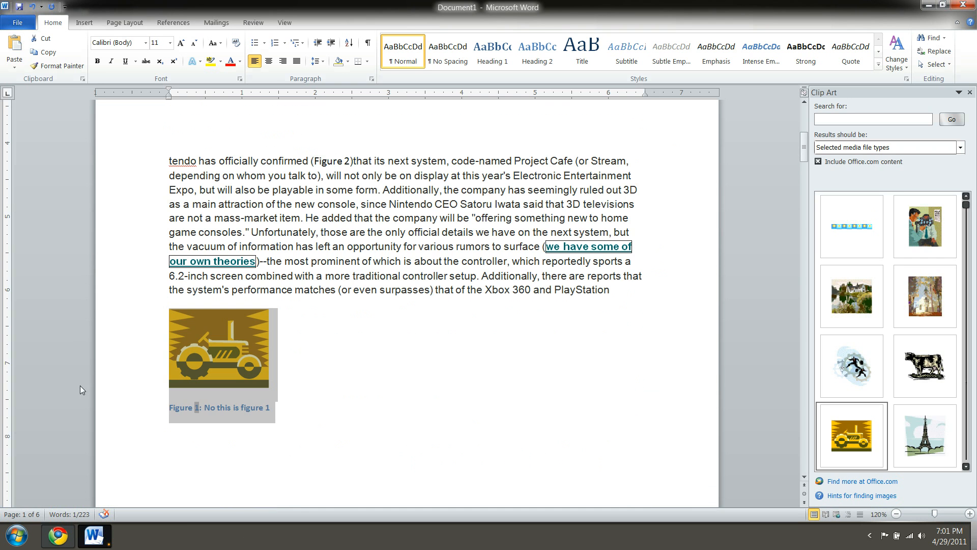
click(458, 438)
scroll(472, 502, up, 2)
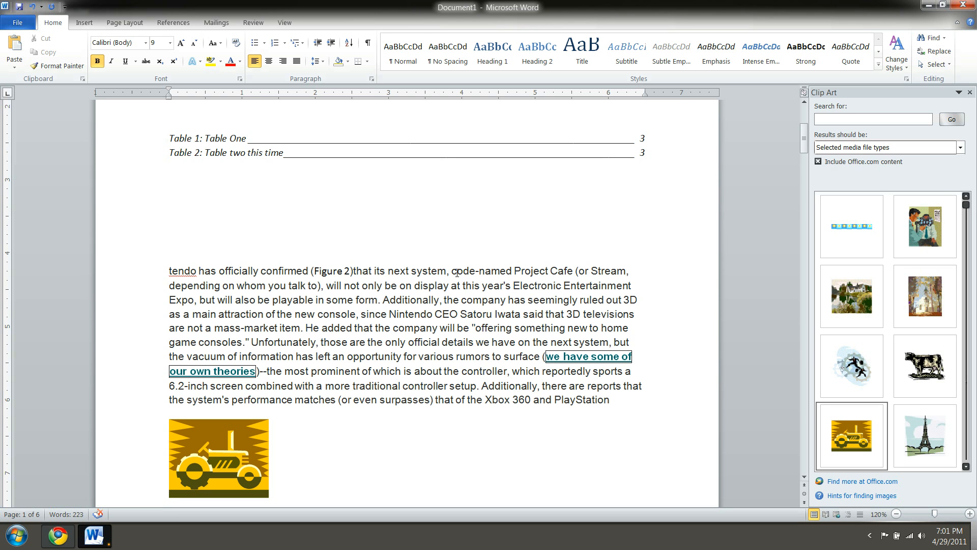
click(445, 247)
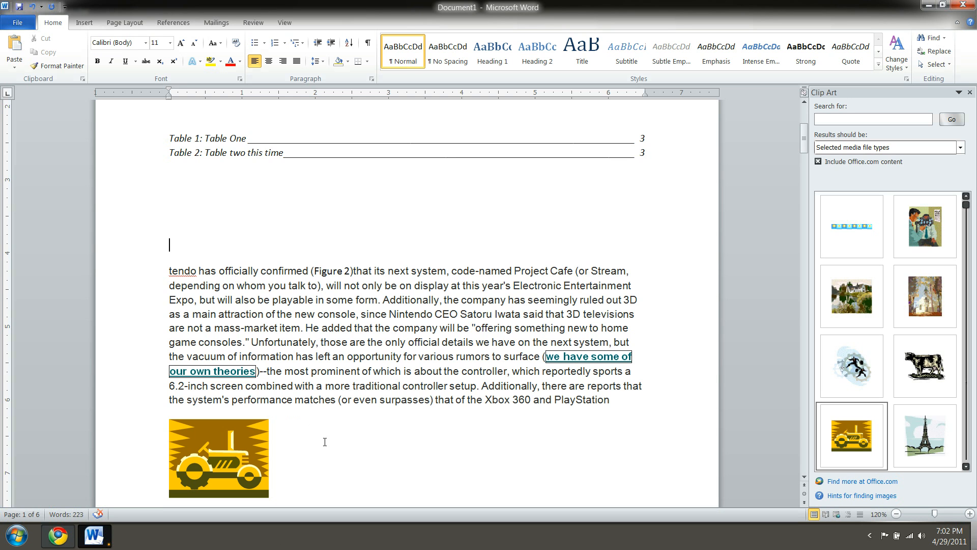
drag(312, 271, 393, 377)
click(446, 386)
double_click(324, 273)
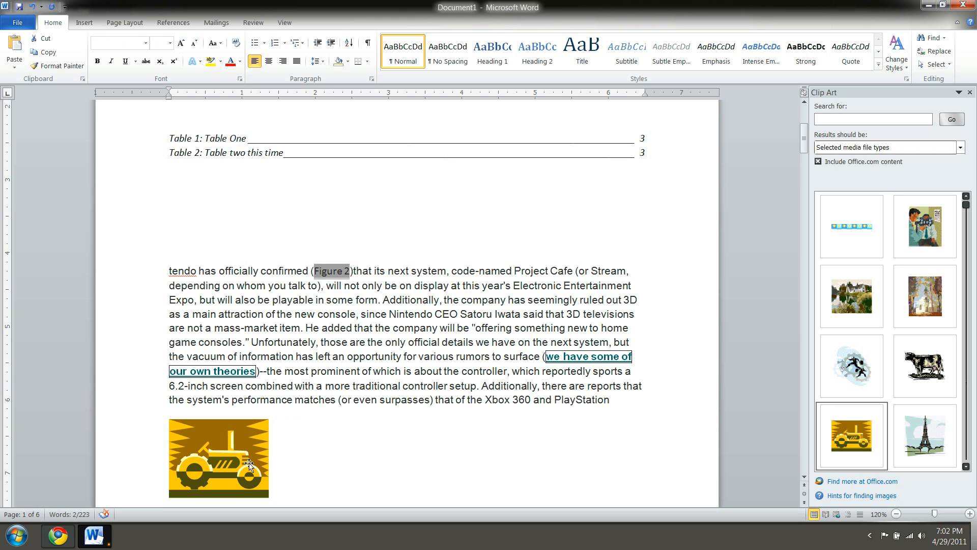
click(341, 330)
double_click(353, 273)
drag(418, 356, 285, 287)
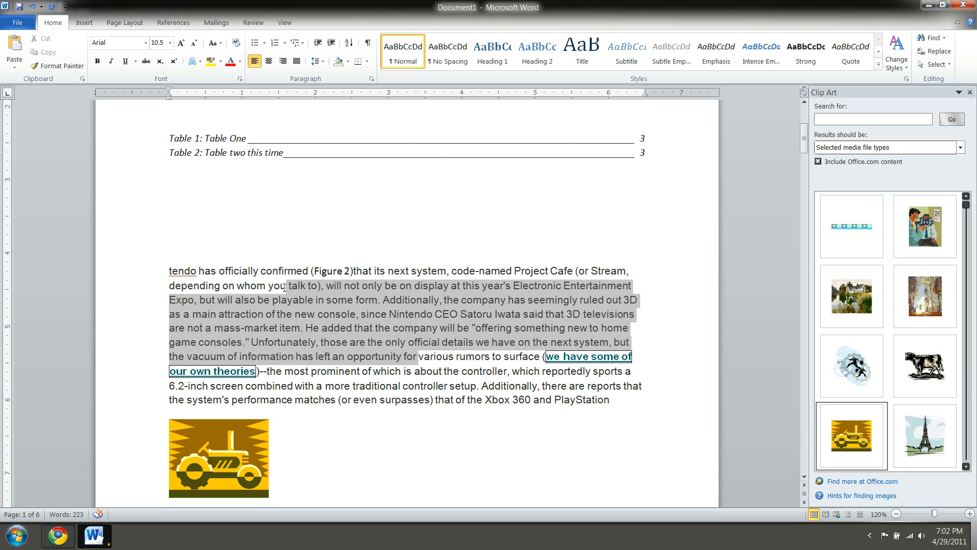
click(288, 371)
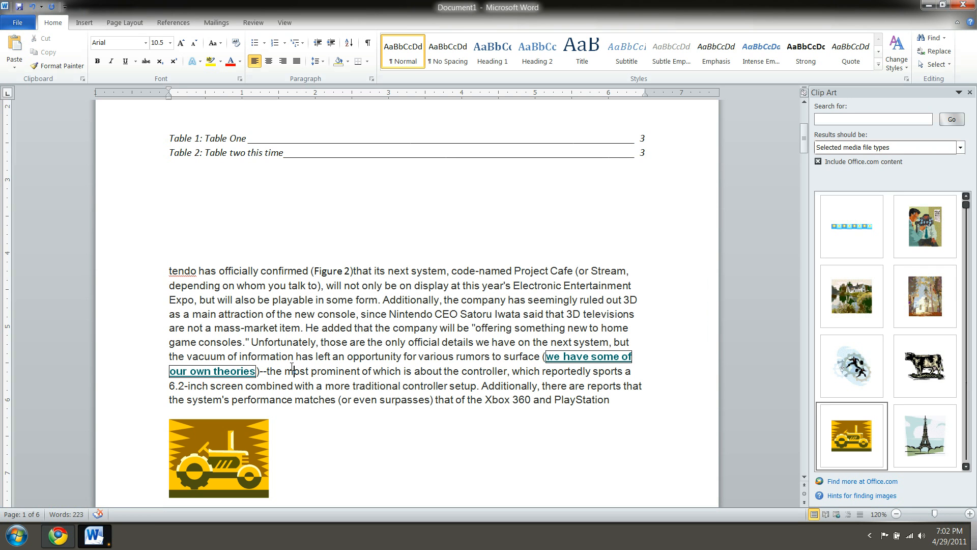
drag(373, 271, 261, 271)
click(330, 344)
click(870, 536)
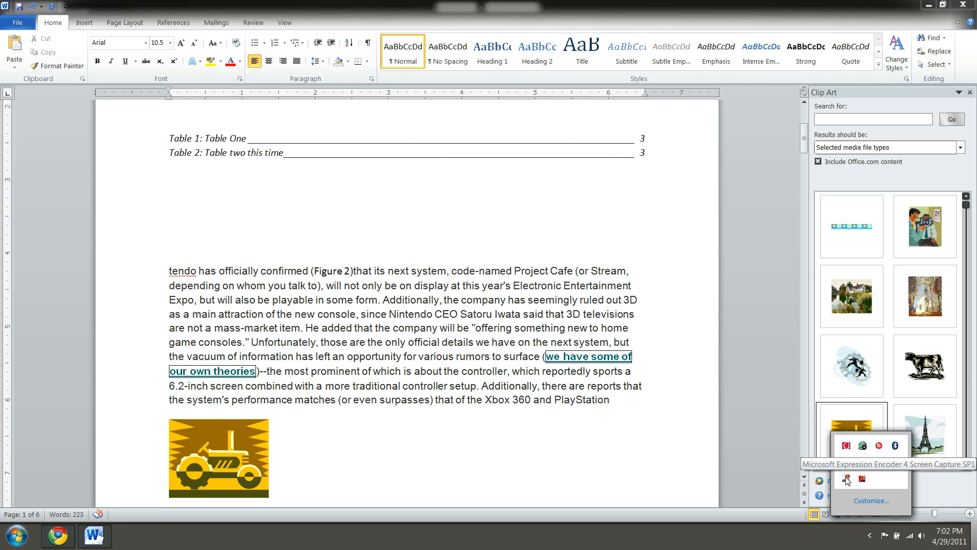